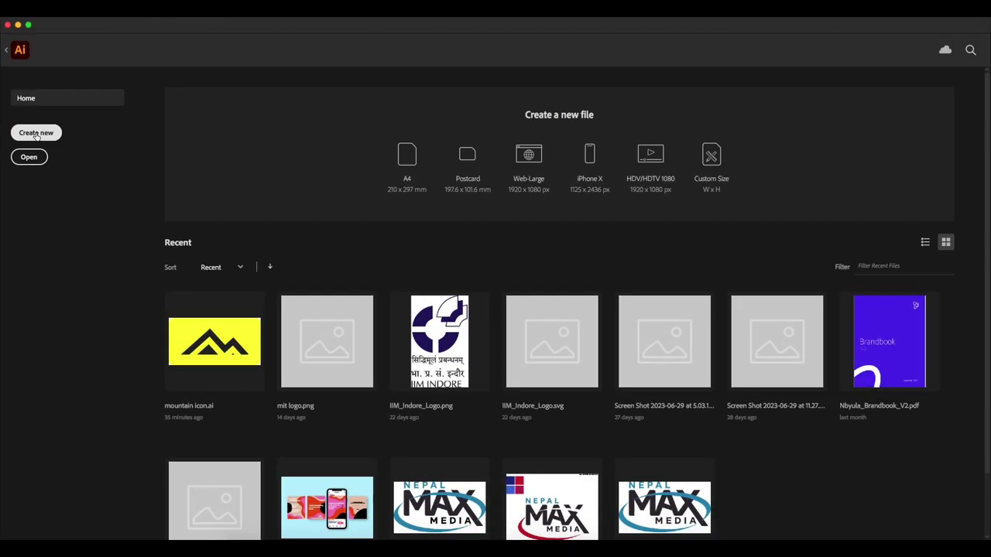
# Create a new 1080 × 1920 portrait document named 'story'.
pyautogui.click(36, 133)
pyautogui.write('story')
pyautogui.press('Tab')
pyautogui.click(727, 202)
pyautogui.press('BackSpace')
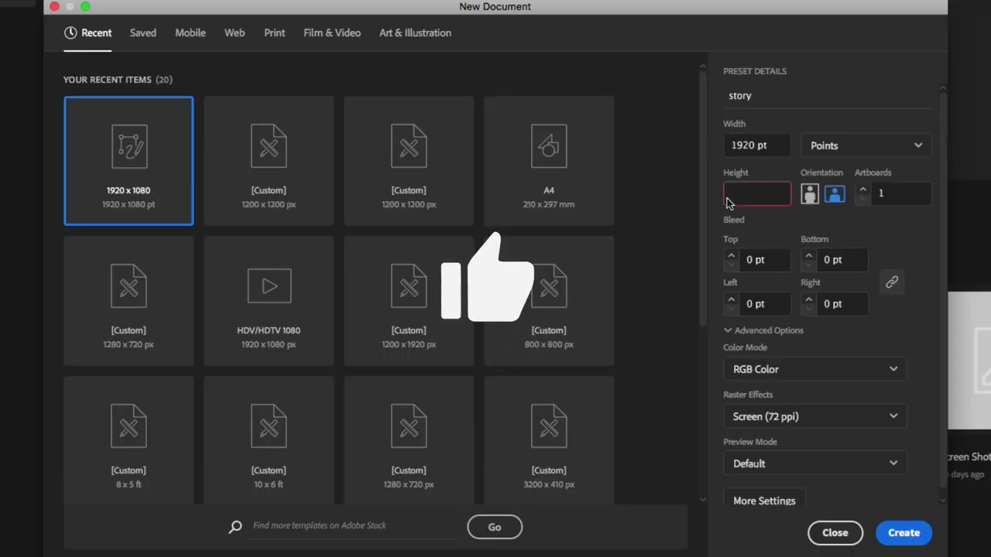
pyautogui.write('1080')
pyautogui.press('Return')
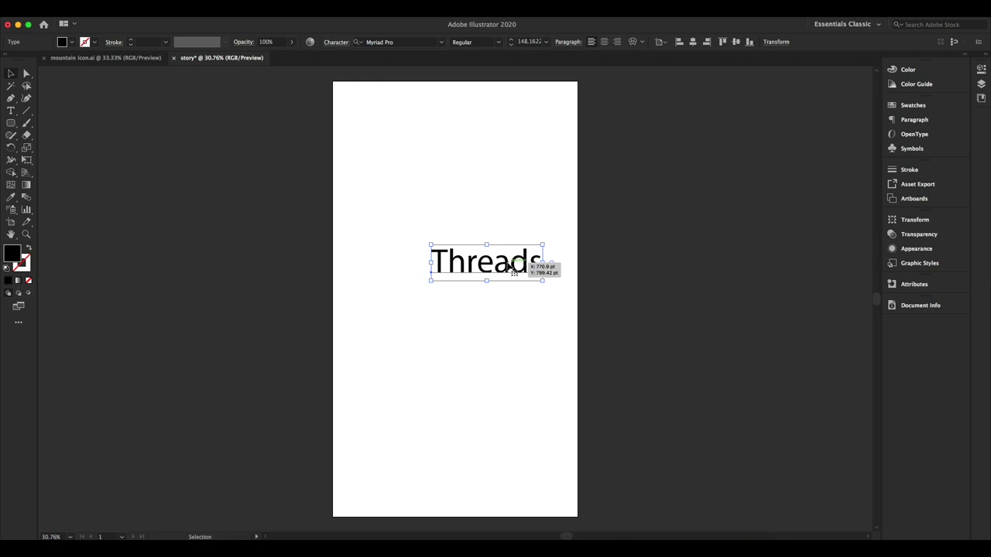
# Bring up the Character panel and try a different title font, then undo it.
pyautogui.hotkey('ctrl', 't')
pyautogui.moveTo(108, 300); pyautogui.dragTo(137, 75)
pyautogui.click(232, 92)
pyautogui.click(209, 106)
pyautogui.click(231, 92)
pyautogui.scroll(-10, 231, 253)
pyautogui.scroll(-10, 230, 253)
pyautogui.scroll(-10, 231, 253)
pyautogui.click(231, 286)
pyautogui.hotkey('ctrl', 'z')
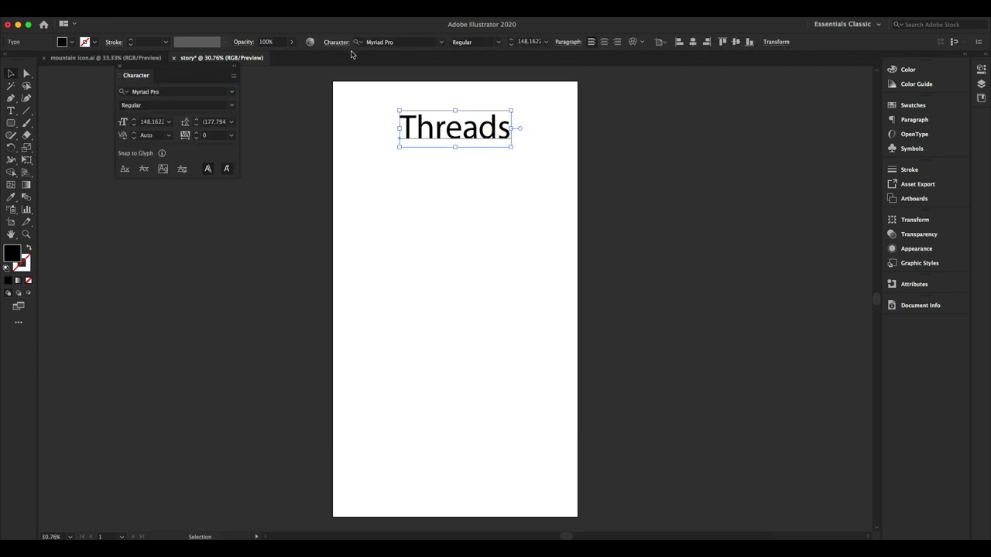
# Set the Threads title in the serif font Leiko Regular.
pyautogui.click(232, 92)
pyautogui.scroll(-10, 225, 180)
pyautogui.scroll(-10, 226, 181)
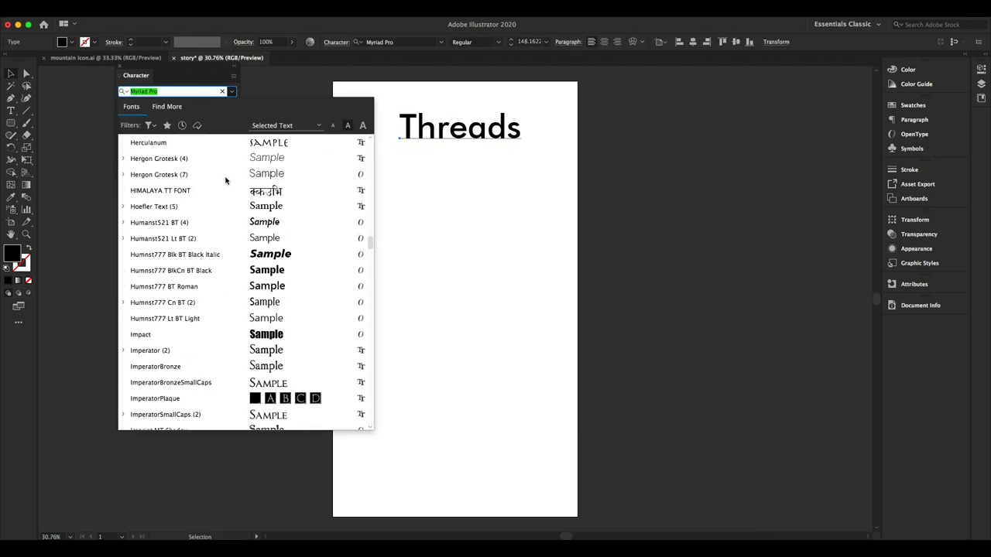
pyautogui.write('Leiko')
pyautogui.press('Return')
pyautogui.click(720, 248)
# Draw a page-filling light grey rectangle behind the Threads title.
pyautogui.click(980, 83)
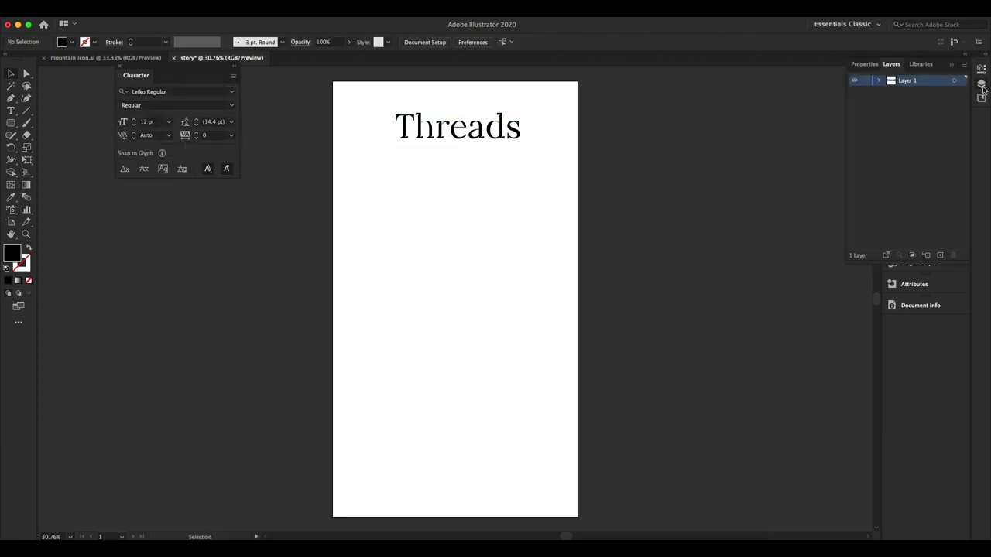
pyautogui.moveTo(329, 74); pyautogui.dragTo(582, 515)
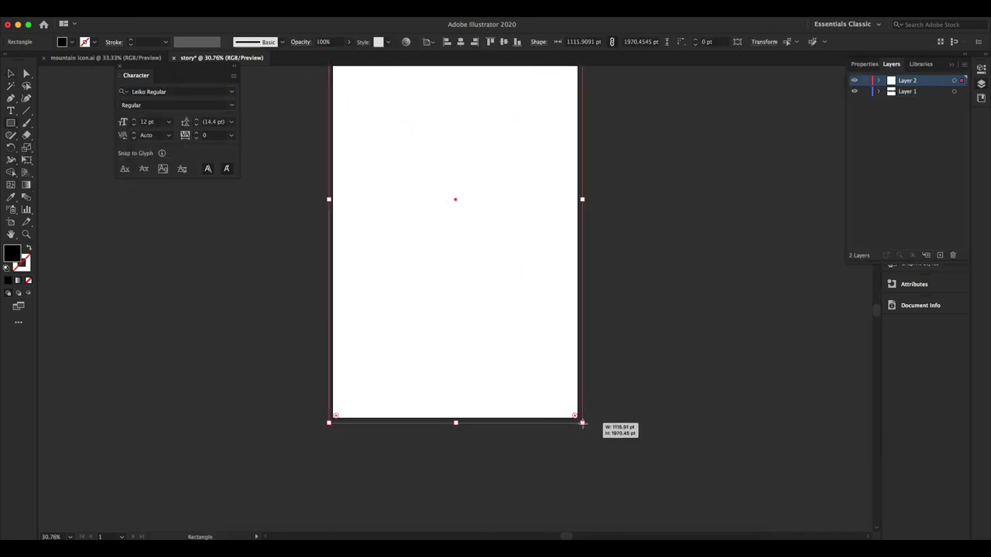
pyautogui.moveTo(629, 251); pyautogui.dragTo(635, 230)
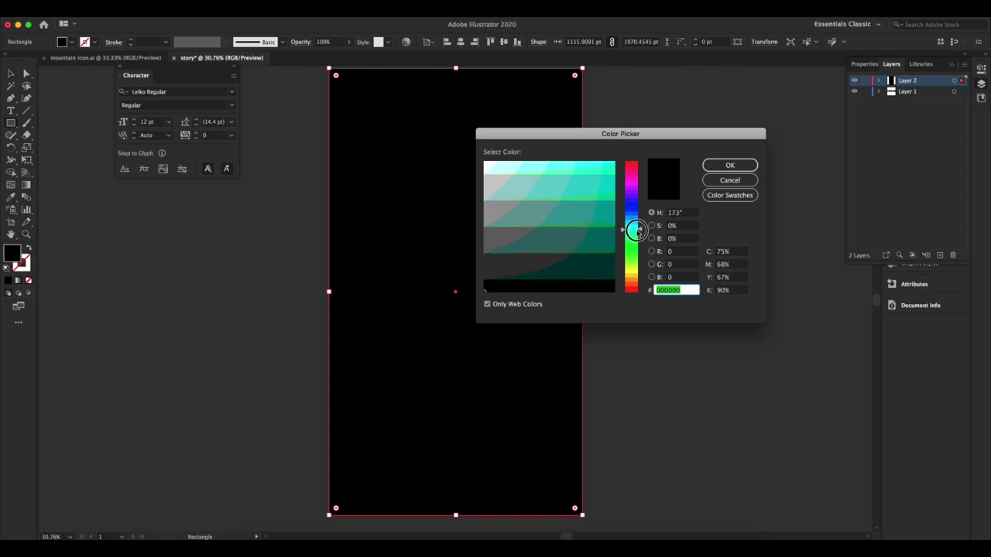
pyautogui.click(486, 304)
pyautogui.click(486, 201)
pyautogui.click(730, 166)
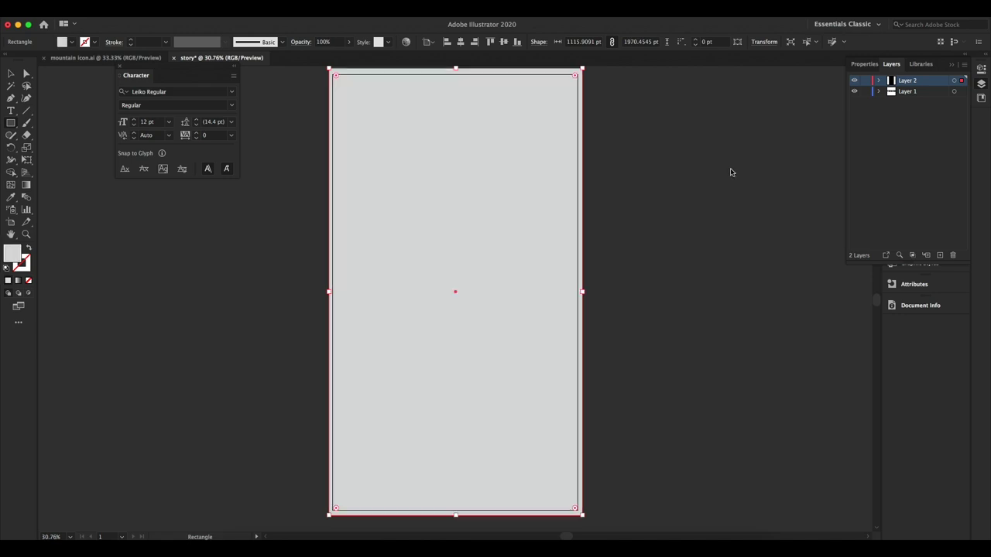
pyautogui.moveTo(903, 81); pyautogui.dragTo(906, 109)
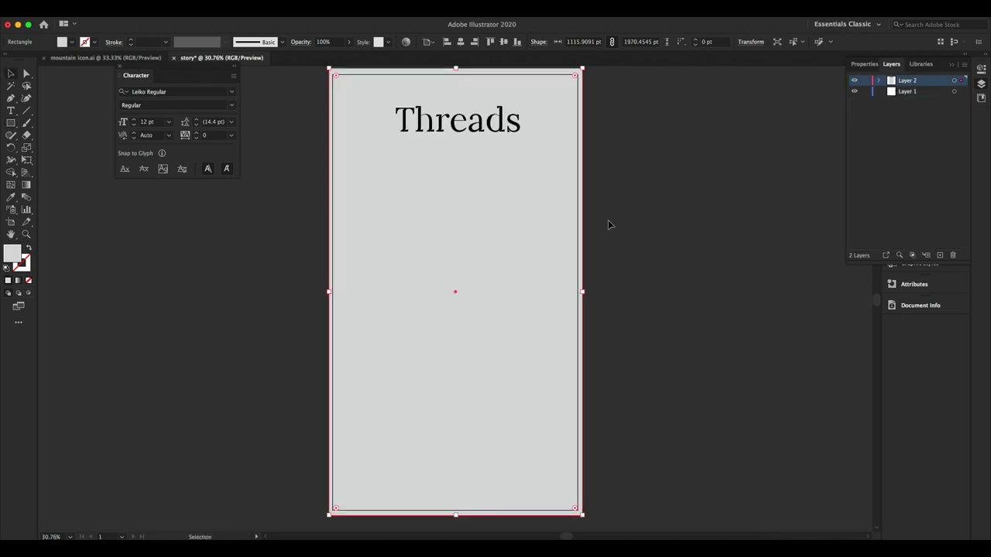
pyautogui.click(699, 482)
# Drag the woman-with-phone illustration in from the browser and place it beside the page.
pyautogui.press('super+Tab')
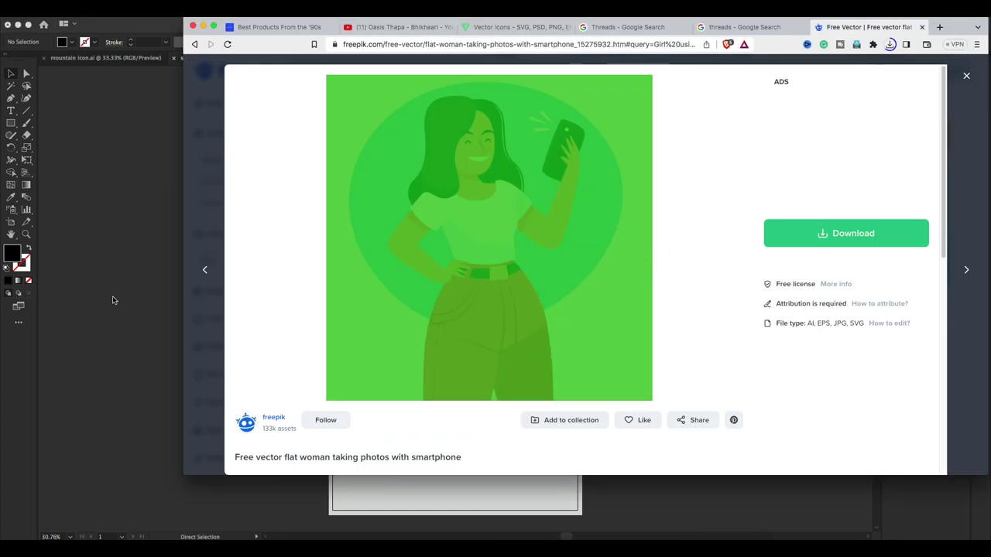
pyautogui.moveTo(568, 274); pyautogui.dragTo(453, 299)
pyautogui.press('super+Tab')
pyautogui.scroll(2, 478, 312)
pyautogui.scroll(-2, 478, 313)
pyautogui.moveTo(360, 279); pyautogui.dragTo(615, 280)
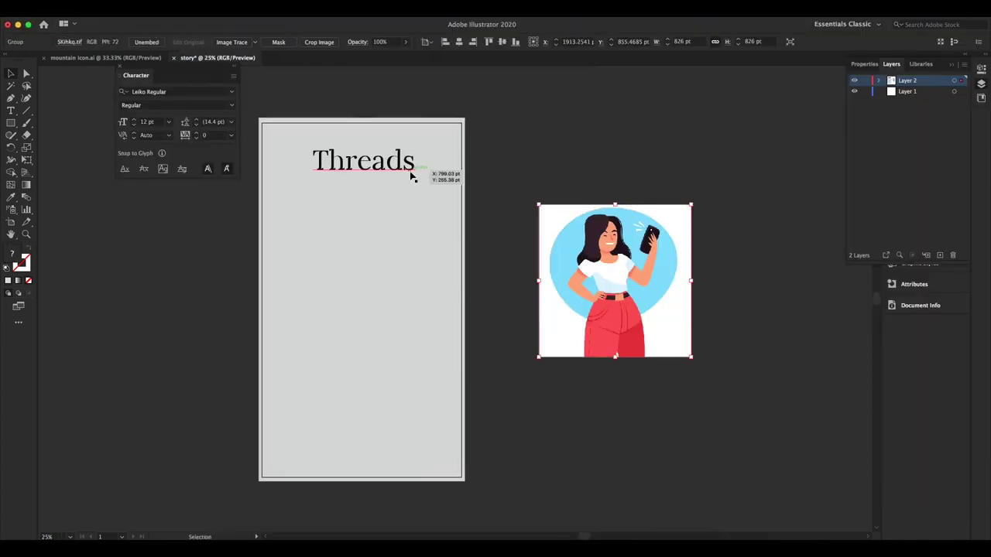
# Lock the grey background and nudge the illustration slightly left.
pyautogui.click(409, 172)
pyautogui.press('super+2')
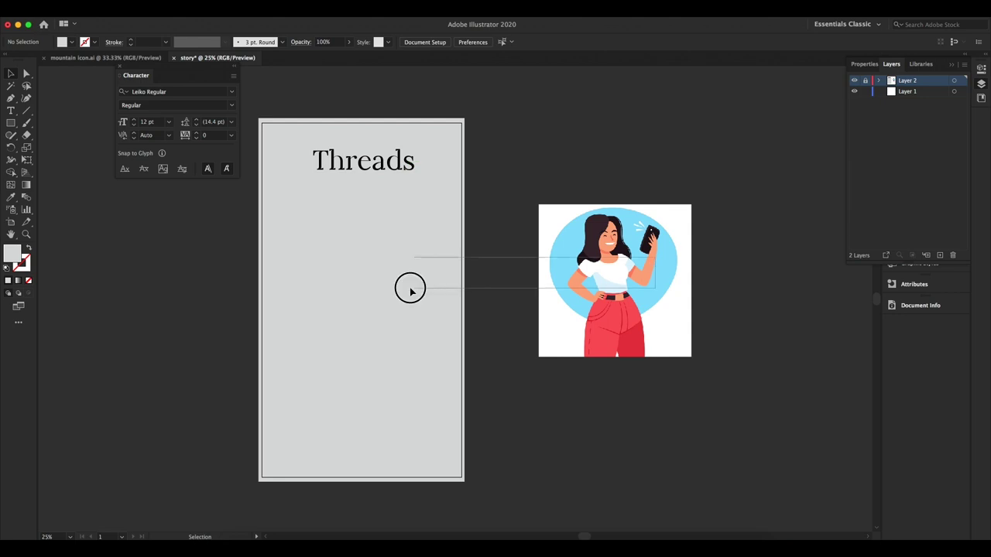
pyautogui.moveTo(631, 263); pyautogui.dragTo(610, 260)
pyautogui.click(11, 123)
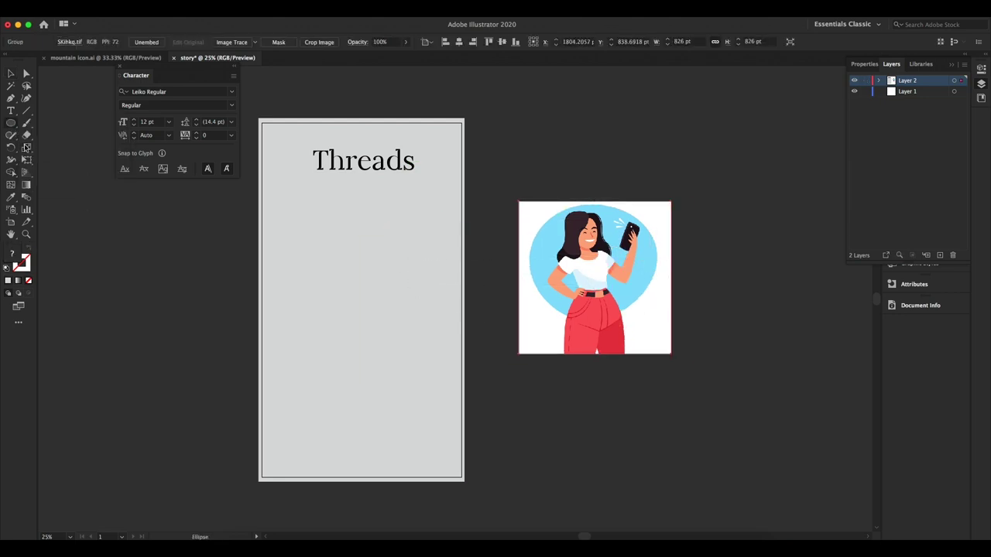
# Trace the woman's outline along the pants edge with the Pen tool.
pyautogui.press('super+equal')
pyautogui.press('super+equal')
pyautogui.press('super+equal')
pyautogui.click(542, 437)
pyautogui.click(517, 299)
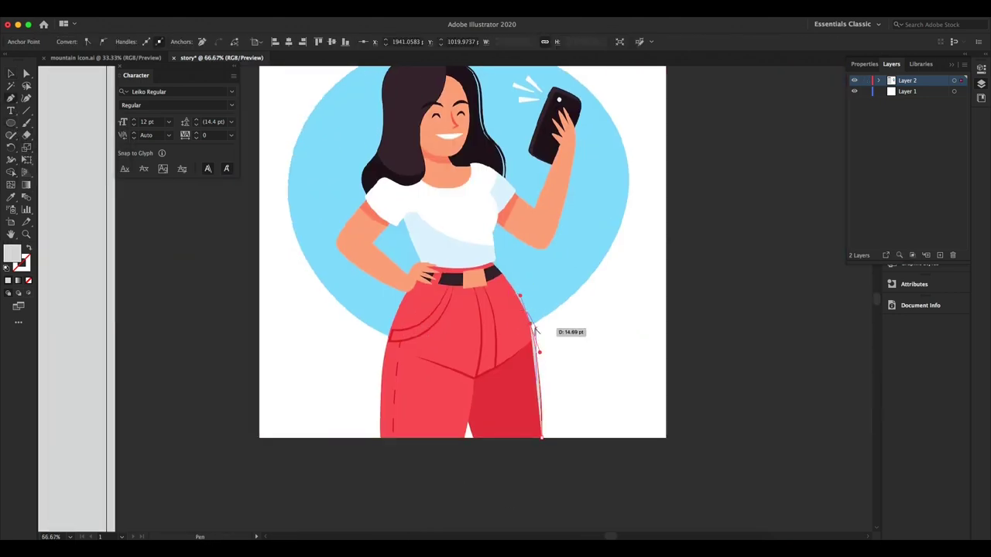
pyautogui.moveTo(560, 331); pyautogui.dragTo(533, 377)
pyautogui.press('super+equal')
pyautogui.press('super+equal')
pyautogui.moveTo(696, 157); pyautogui.dragTo(696, 157)
pyautogui.scroll(10, 696, 157)
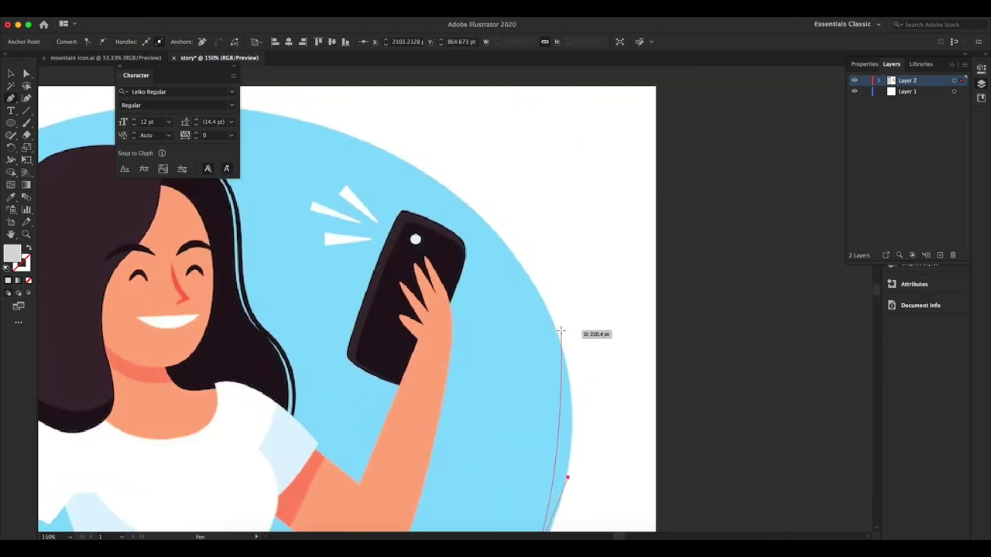
pyautogui.hscroll(-8, 465, 194)
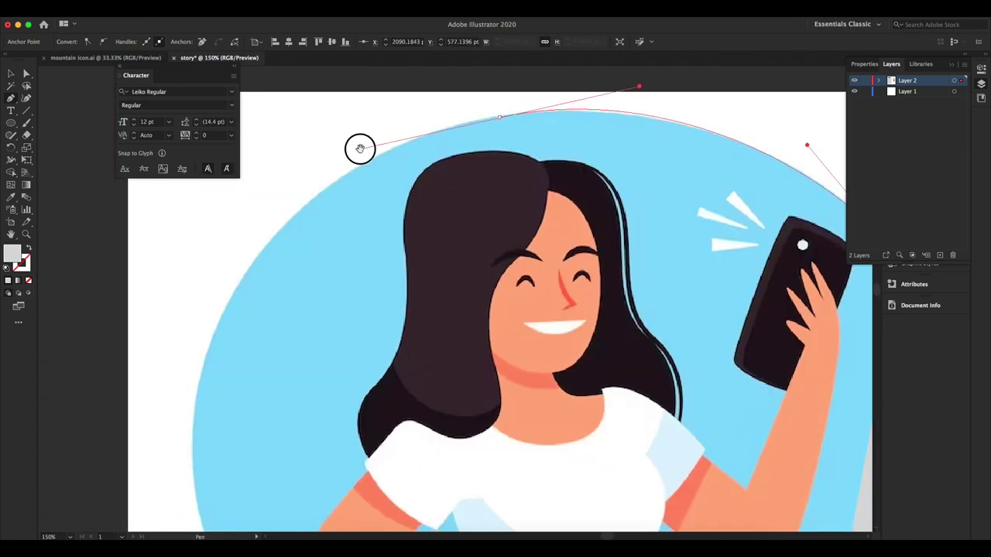
# Continue the traced outline around the blue circle and along the bottom edge.
pyautogui.click(360, 148)
pyautogui.press('super+minus')
pyautogui.press('super+minus')
pyautogui.press('super+minus')
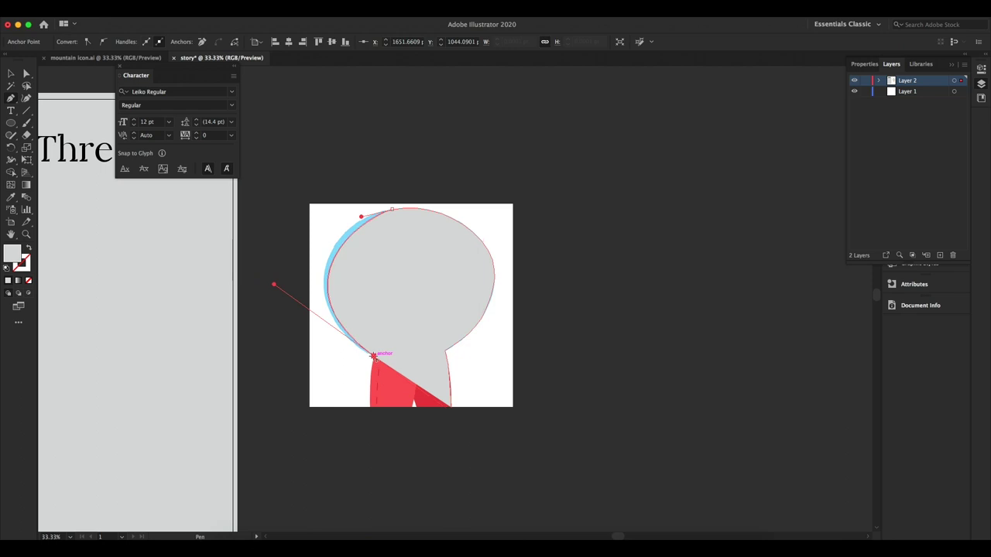
pyautogui.press('super+equal')
pyautogui.press('super+equal')
pyautogui.press('super+equal')
pyautogui.scroll(-3, 365, 442)
pyautogui.click(504, 305)
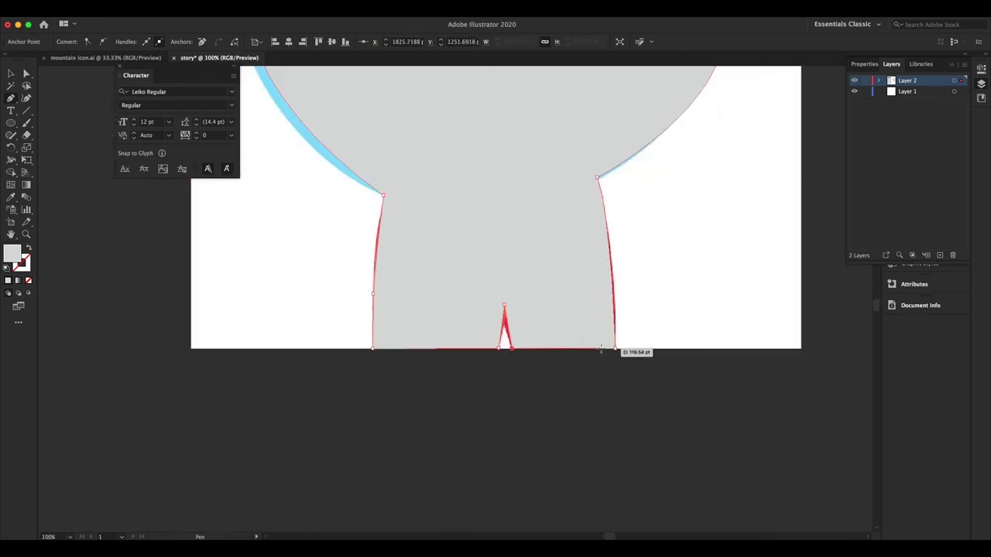
pyautogui.press('super+minus')
pyautogui.press('super+minus')
pyautogui.press('super+minus')
# Clip the illustration to the traced outline and reposition the clipped group.
pyautogui.press('v')
pyautogui.press('super+a')
pyautogui.press('super+7')
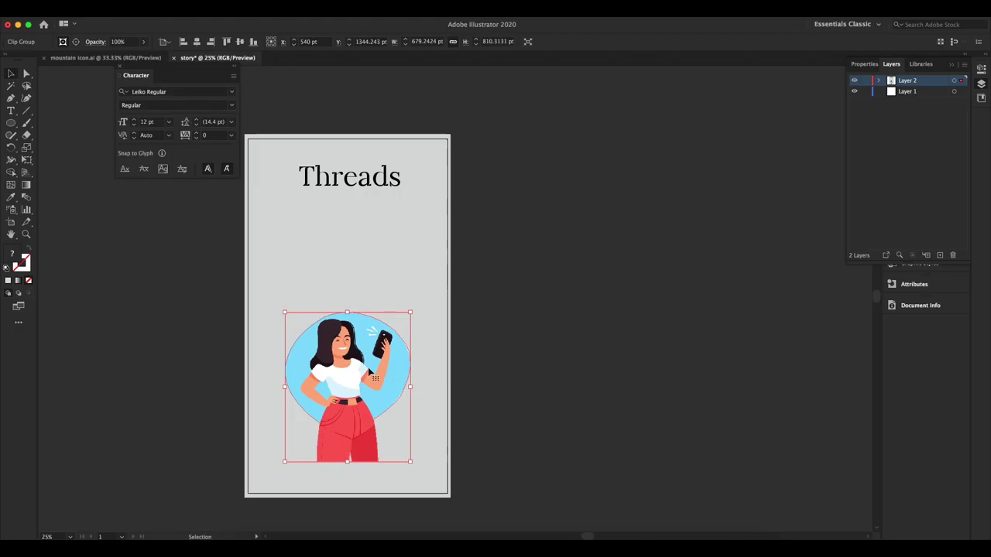
pyautogui.moveTo(411, 312); pyautogui.dragTo(394, 320)
pyautogui.press('super+equal')
pyautogui.press('super+equal')
pyautogui.press('super+equal')
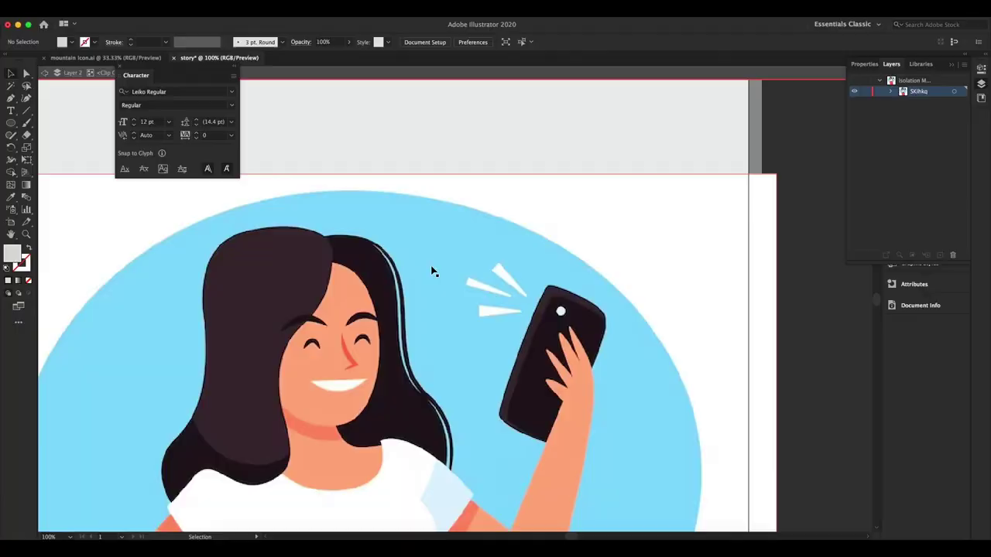
pyautogui.press('Escape')
# Add a horizontally centred paragraph below the title, set in Intro Bold at 38 pt.
pyautogui.press('super+0')
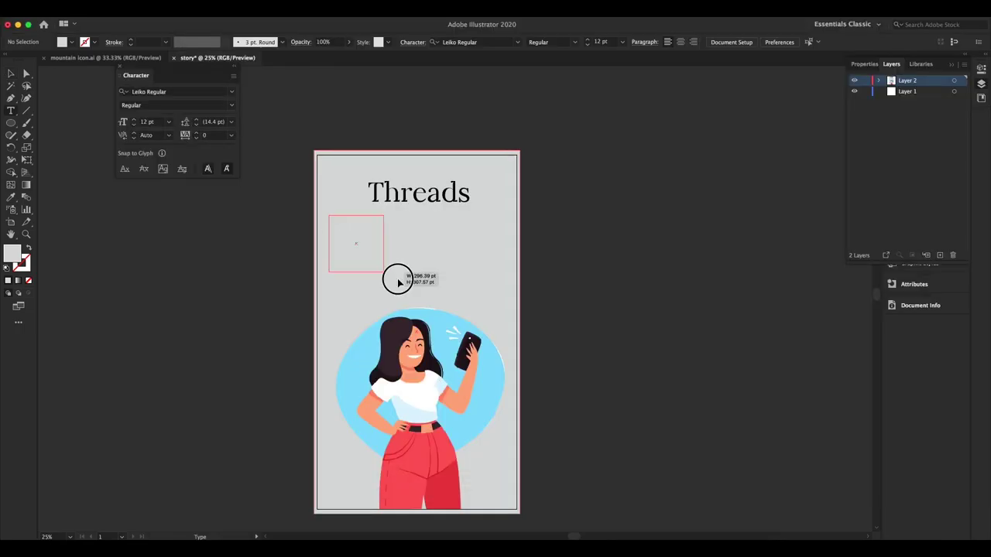
pyautogui.moveTo(398, 283); pyautogui.dragTo(507, 281)
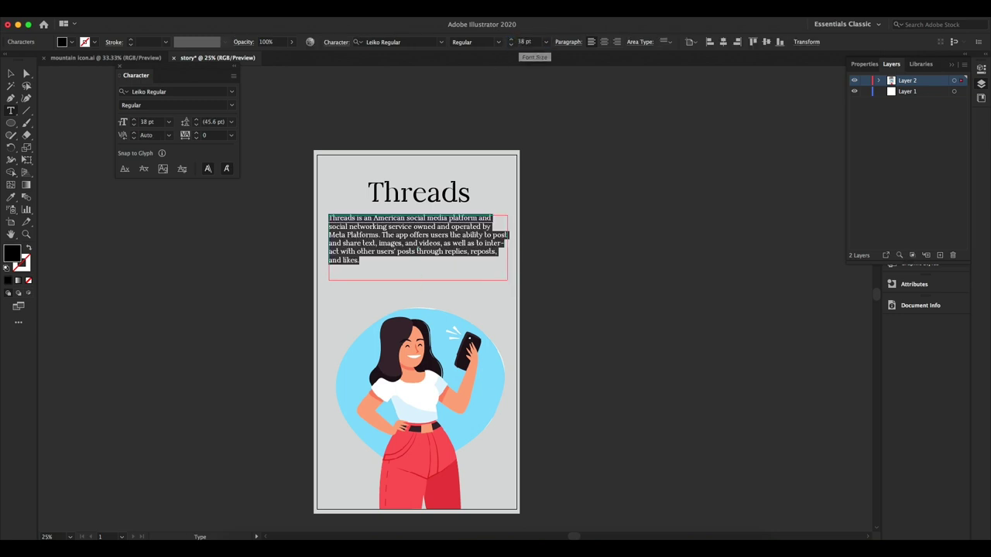
pyautogui.click(744, 42)
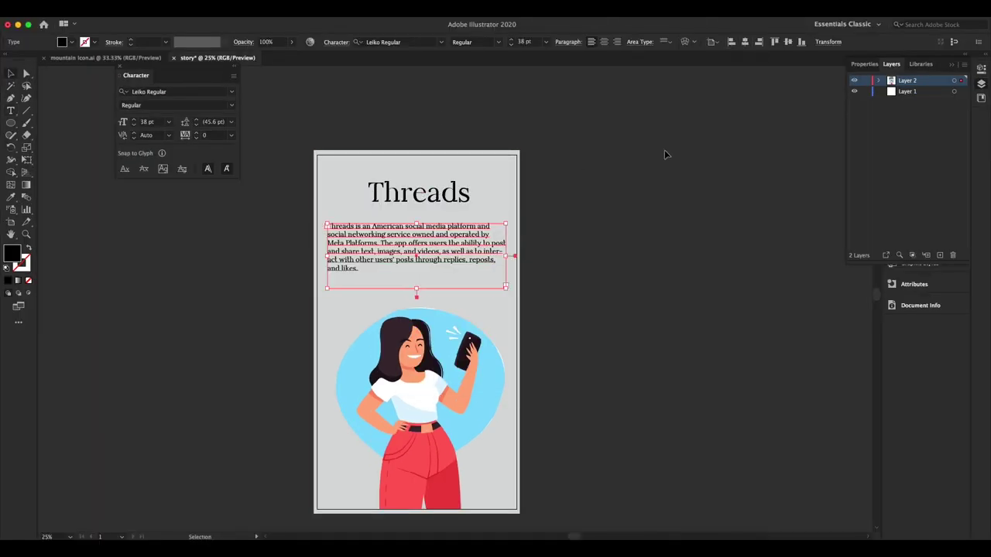
pyautogui.click(425, 45)
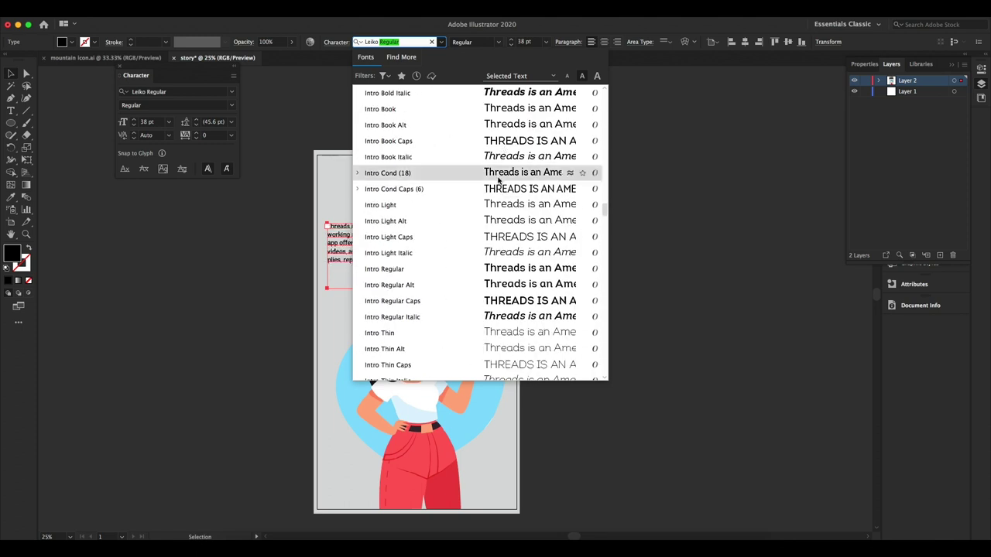
pyautogui.click(491, 188)
pyautogui.moveTo(379, 268); pyautogui.dragTo(315, 226)
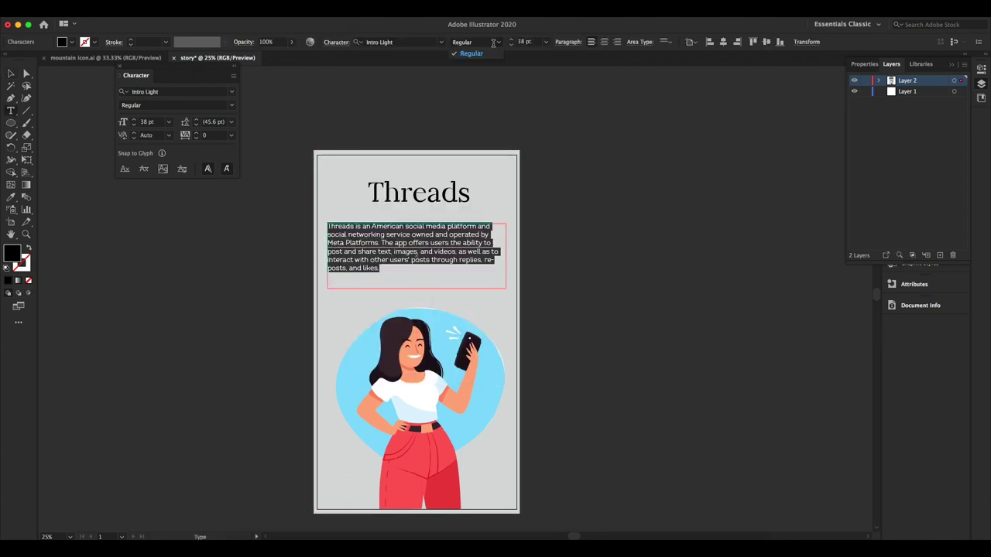
pyautogui.click(415, 42)
pyautogui.click(403, 185)
# Move the Threads title left to align with the body text's left edge.
pyautogui.press('Escape')
pyautogui.click(443, 203)
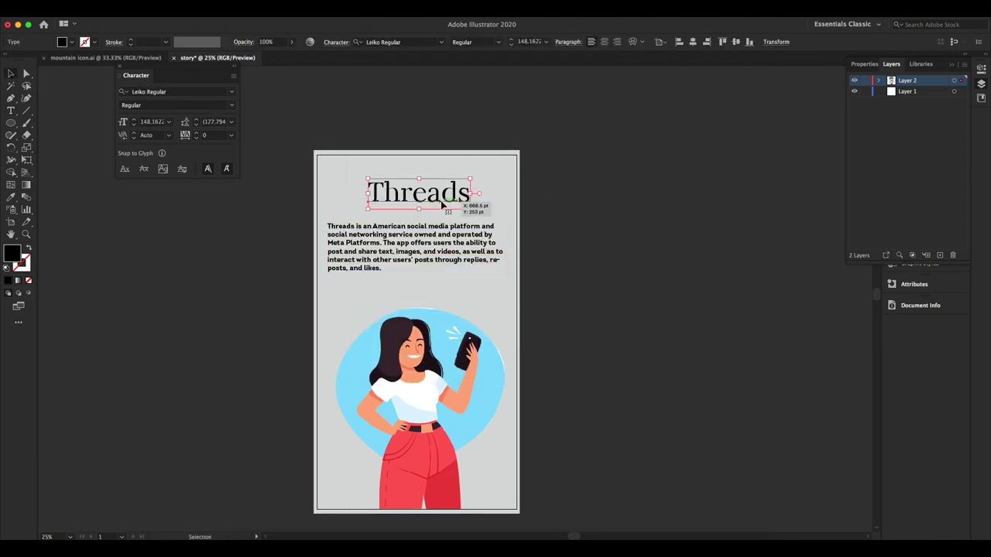
pyautogui.moveTo(372, 194); pyautogui.dragTo(382, 193)
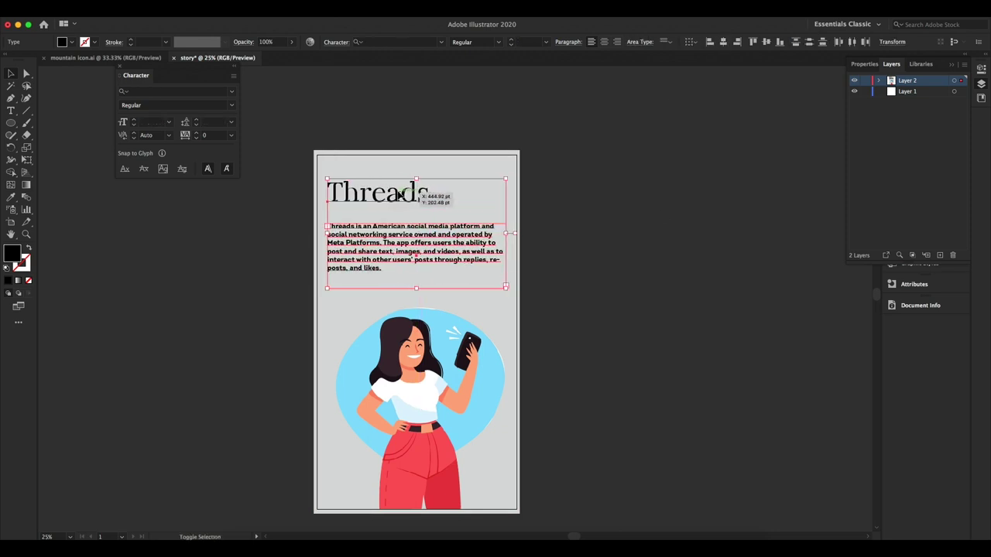
pyautogui.click(93, 185)
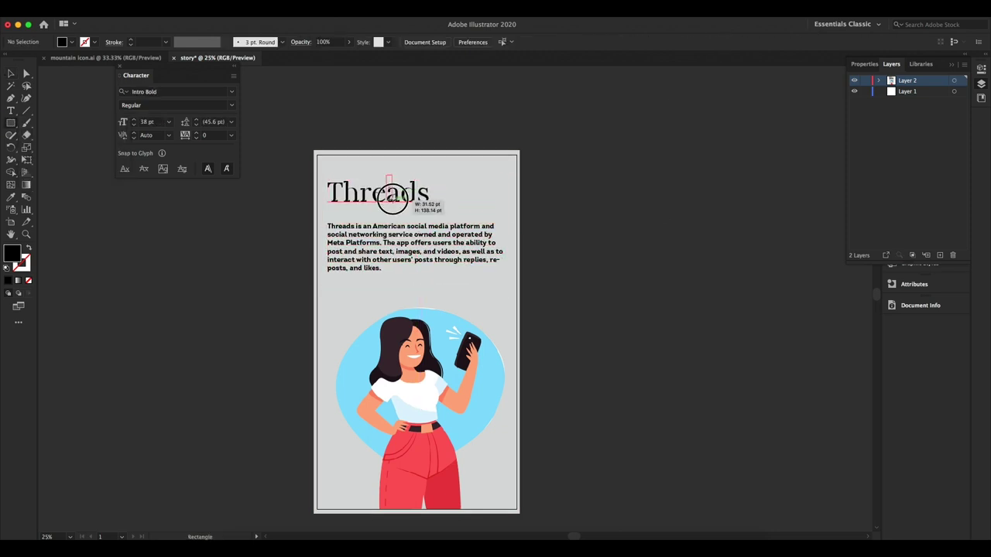
# Place a red bar behind the title's last letters and make 'ads' white.
pyautogui.moveTo(521, 204); pyautogui.dragTo(520, 204)
pyautogui.press('i')
pyautogui.click(442, 447)
pyautogui.hotkey('ctrl', '[')
pyautogui.moveTo(385, 192); pyautogui.dragTo(429, 192)
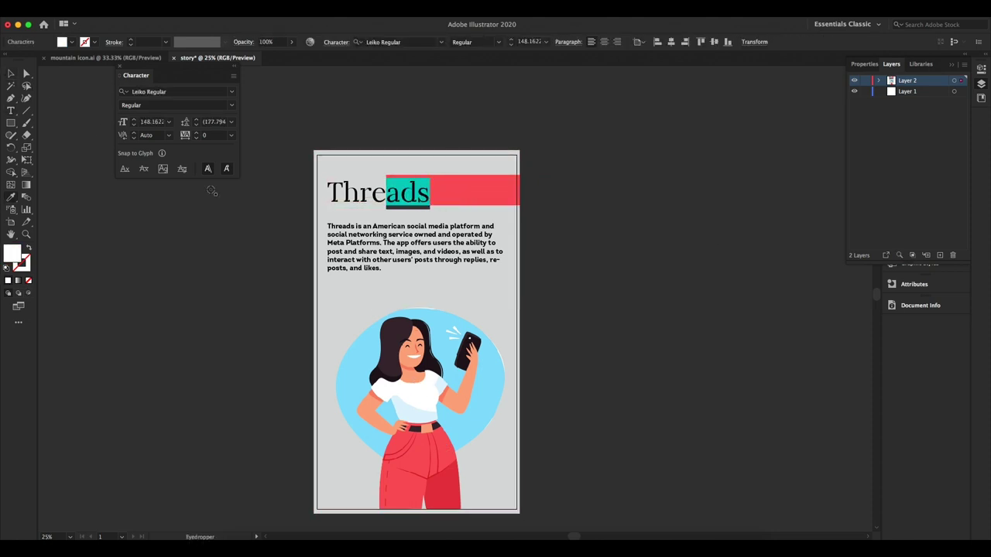
pyautogui.click(458, 178)
pyautogui.hotkey('ctrl', '1')
pyautogui.moveTo(617, 237); pyautogui.dragTo(608, 237)
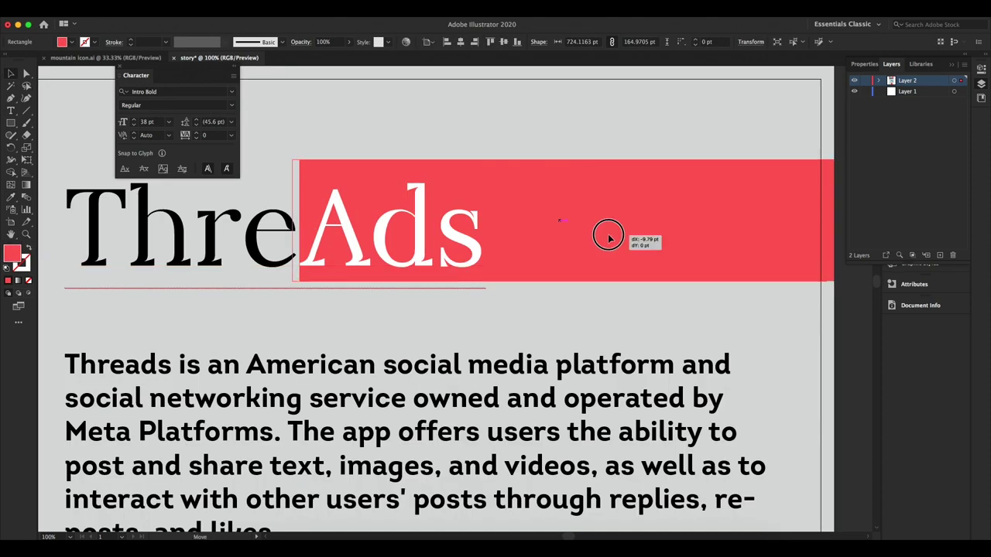
pyautogui.hotkey('ctrl', '-')
pyautogui.hotkey('ctrl', '-')
pyautogui.hotkey('ctrl', '-')
# Enlarge the word 'Platforms.' in the body paragraph to 60 pt.
pyautogui.click(743, 289)
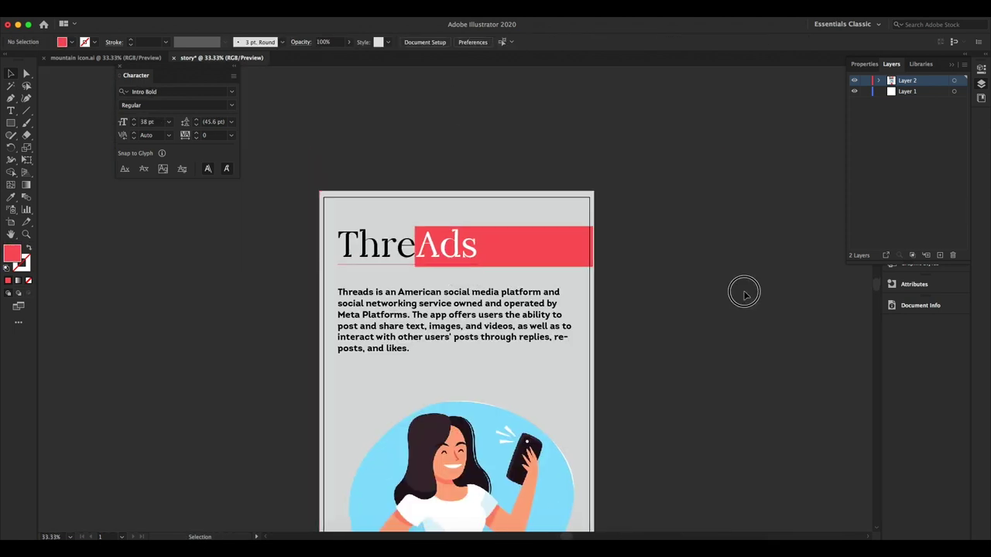
pyautogui.doubleClick(399, 236)
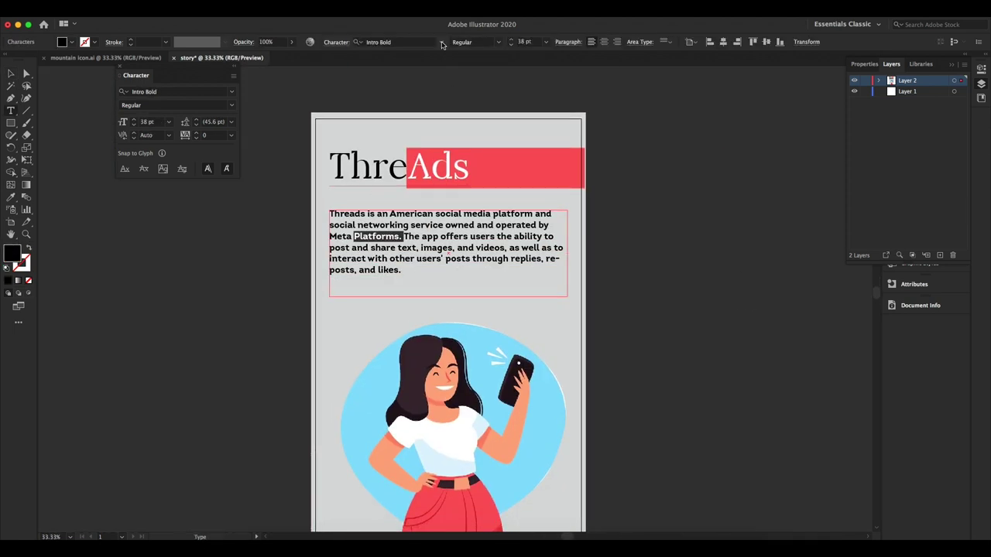
pyautogui.click(134, 122)
pyautogui.hotkey('ctrl', '-')
pyautogui.write('60')
pyautogui.click(310, 290)
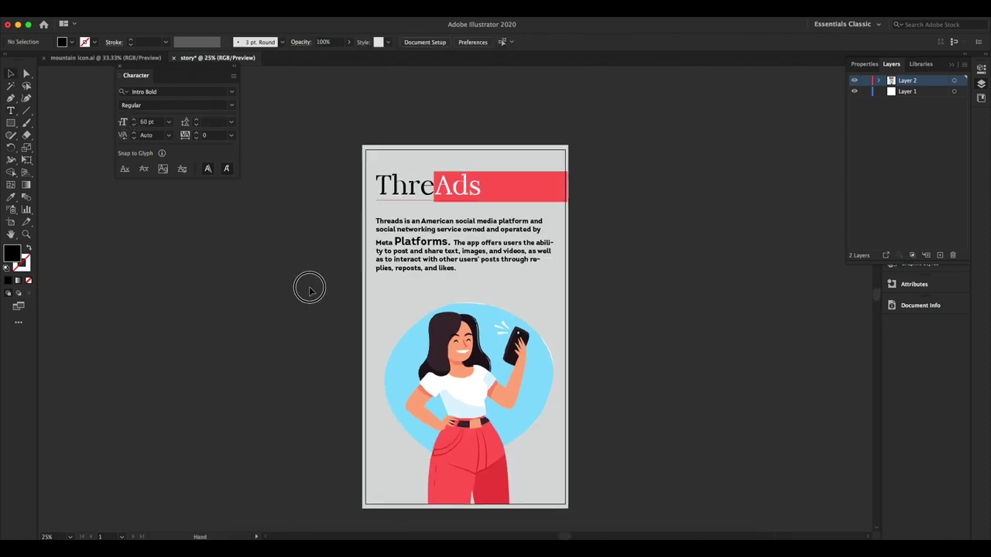
pyautogui.hotkey('ctrl', '+')
# Justify the paragraph's lines vertically to fill the text frame.
pyautogui.doubleClick(568, 237)
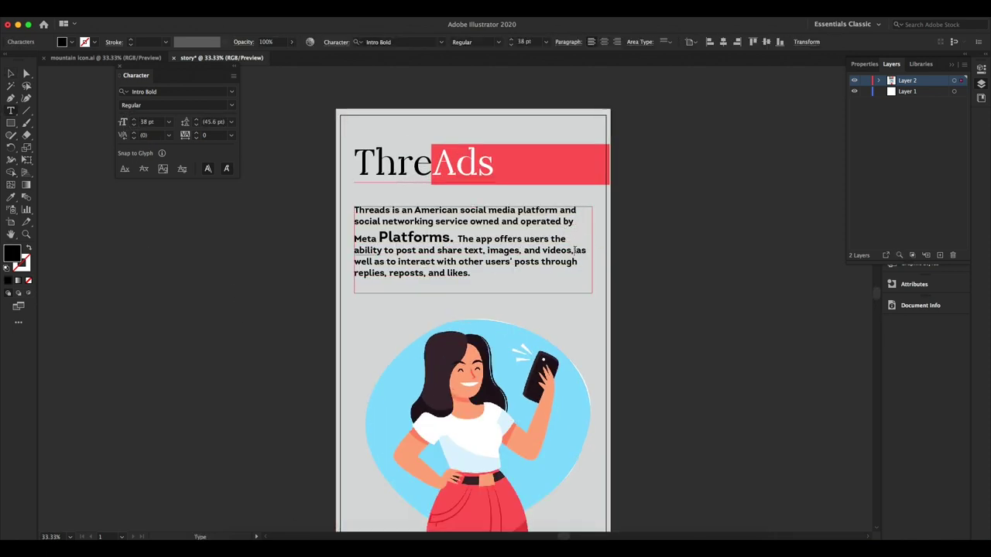
pyautogui.hotkey('ctrl', 'a')
pyautogui.click(604, 41)
pyautogui.hotkey('ctrl', 'z')
pyautogui.click(678, 88)
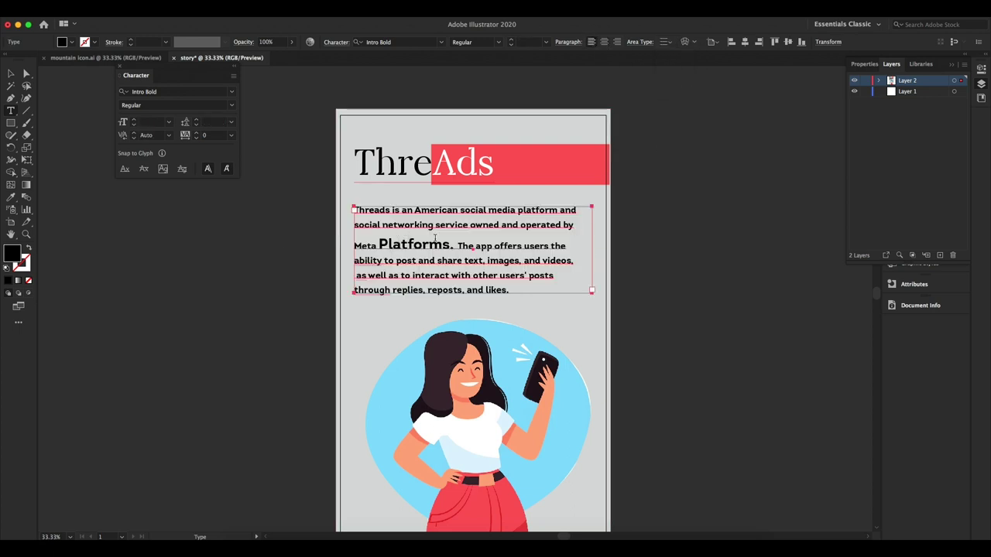
# Set the paragraph line spacing to 31 pt and review the frame's vertical alignment.
pyautogui.tripleClick(505, 247)
pyautogui.click(197, 123)
pyautogui.click(197, 124)
pyautogui.click(231, 132)
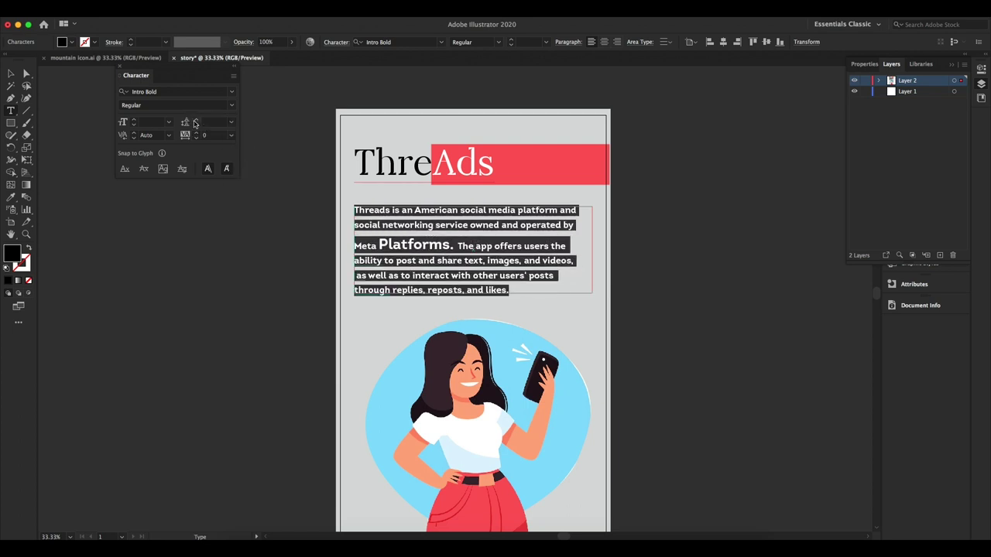
pyautogui.press('super+minus')
pyautogui.click(669, 43)
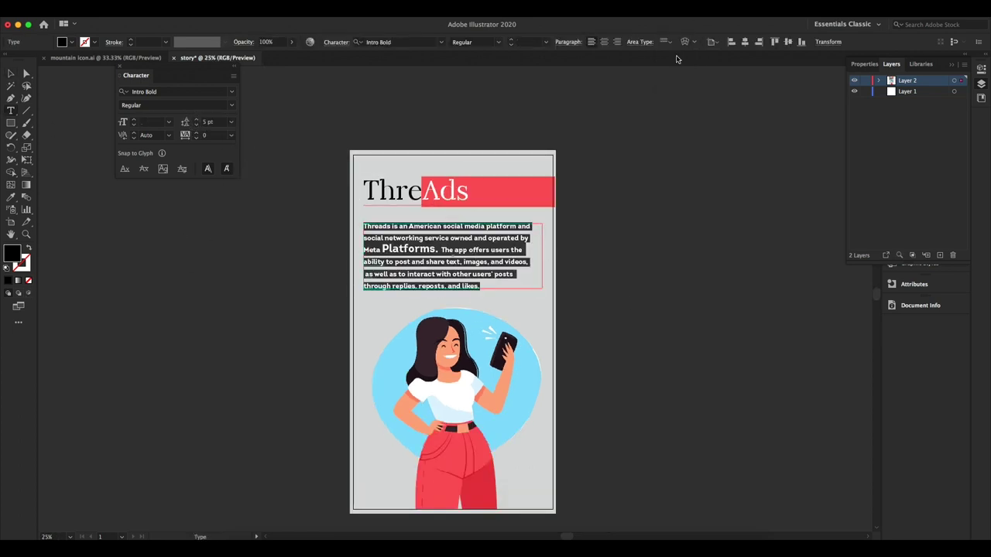
pyautogui.press('Escape')
# Set the body paragraph in Daikon Bold.
pyautogui.tripleClick(429, 271)
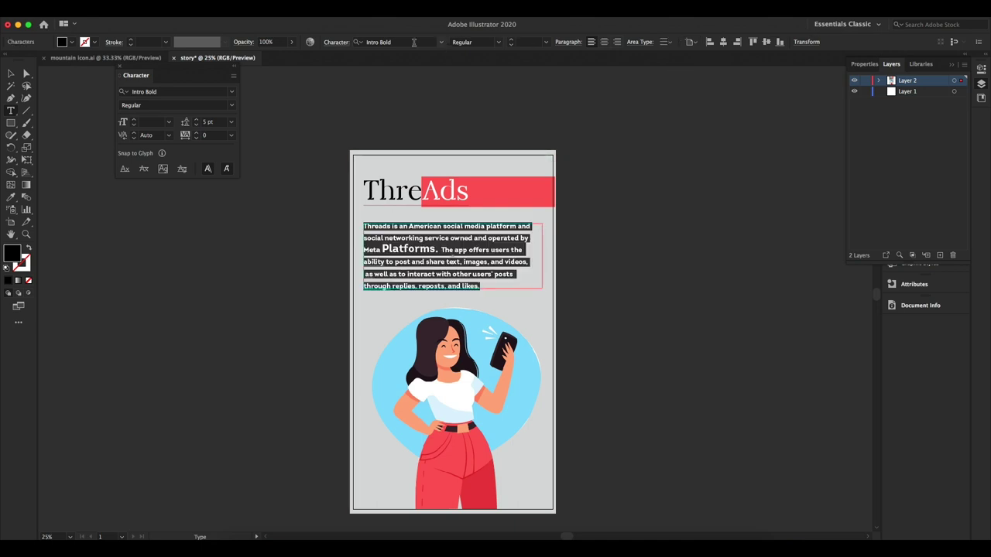
pyautogui.write('daikon')
pyautogui.click(407, 202)
pyautogui.click(417, 252)
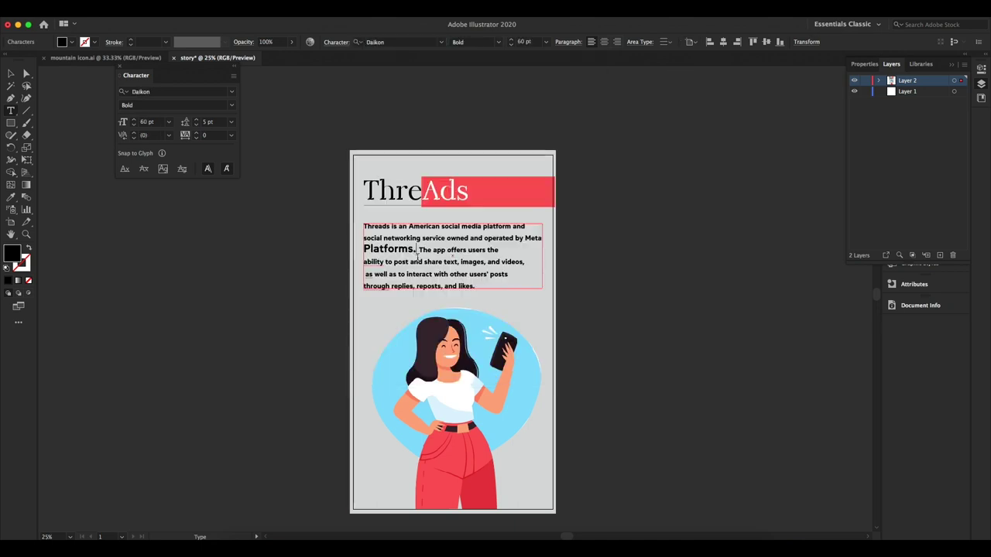
# Colour the word 'Platforms.' white.
pyautogui.doubleClick(377, 250)
pyautogui.click(461, 379)
pyautogui.press('v')
pyautogui.click(456, 244)
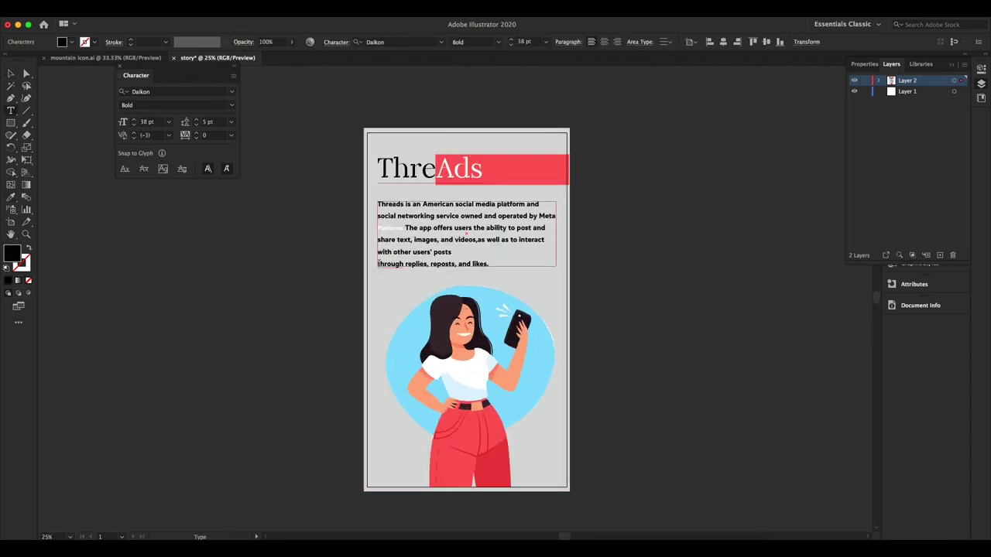
# Try changing the paragraph line spacing, then undo the collapsed result.
pyautogui.tripleClick(430, 259)
pyautogui.click(681, 41)
pyautogui.click(681, 71)
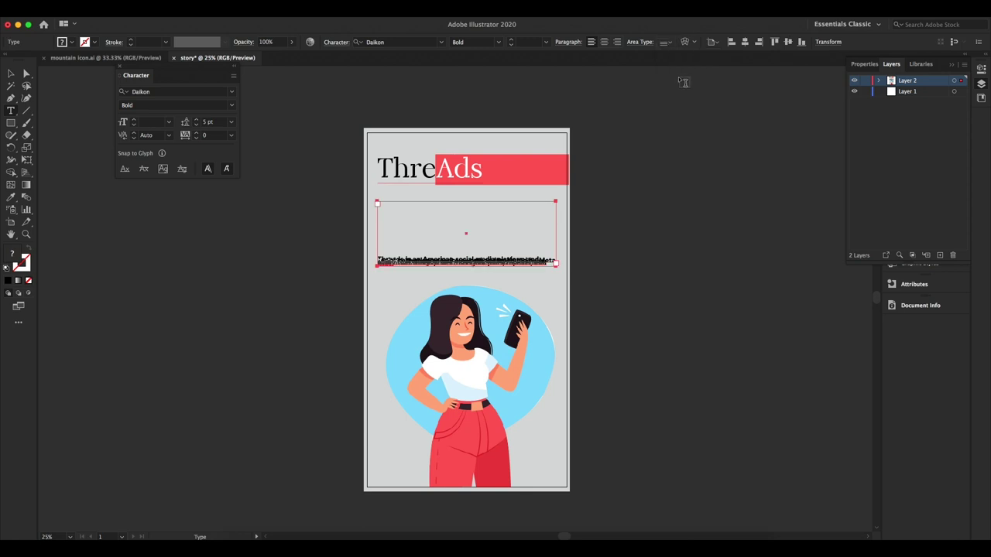
pyautogui.hotkey('ctrl', 'z')
# Draw a rounded rectangle below the paragraph for the button.
pyautogui.click(10, 122)
pyautogui.click(66, 122)
pyautogui.moveTo(396, 251)
pyautogui.mouseDown()
pyautogui.moveTo(529, 280)
pyautogui.moveTo(419, 265)
pyautogui.mouseUp()
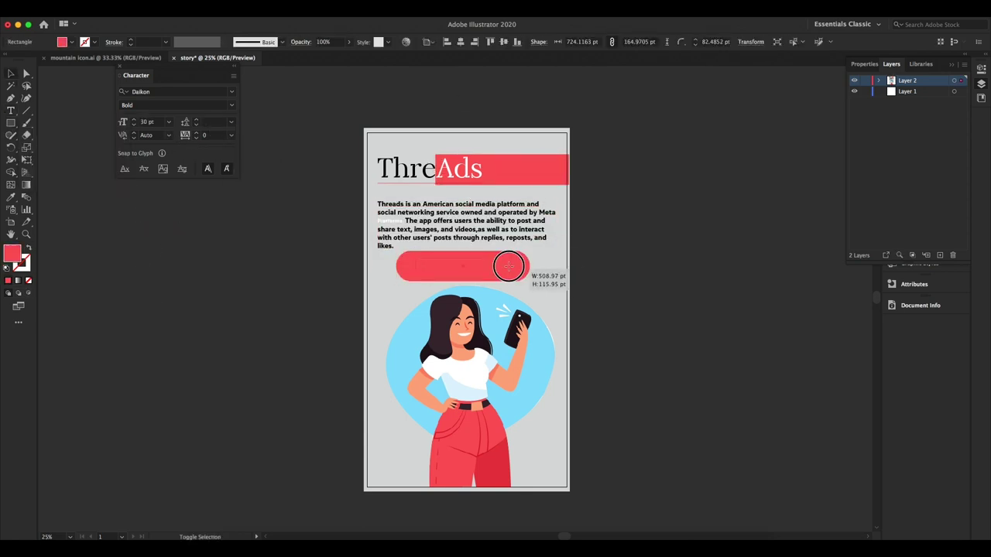
pyautogui.moveTo(509, 266); pyautogui.dragTo(482, 267)
pyautogui.hotkey('ctrl', '+')
pyautogui.click(483, 380)
pyautogui.press('v')
pyautogui.click(482, 265)
# Fill the rounded button bright green.
pyautogui.doubleClick(12, 253)
pyautogui.click(628, 246)
pyautogui.click(601, 204)
pyautogui.click(728, 163)
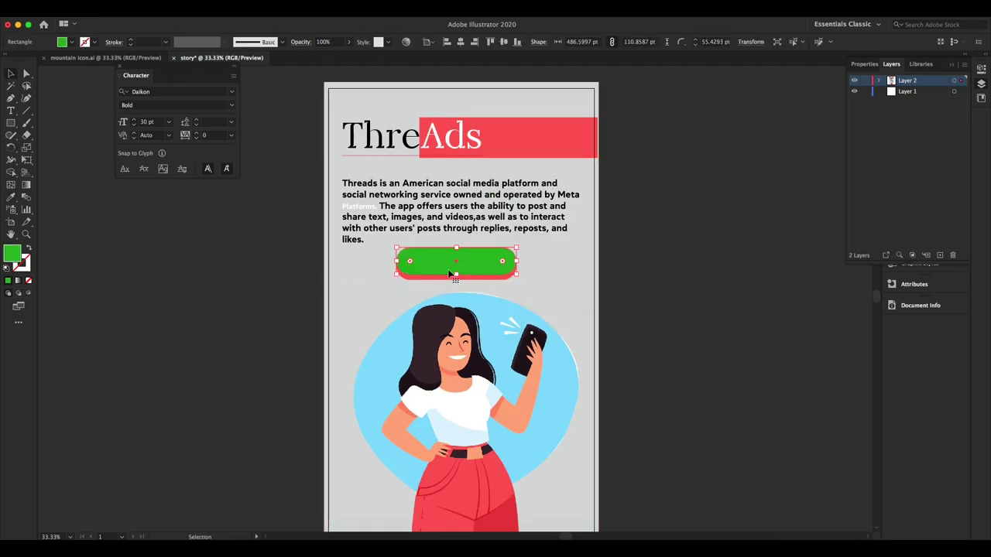
pyautogui.hotkey('ctrl', '+')
# Add a white 'USE IT' label on the green button.
pyautogui.press('t')
pyautogui.click(447, 285)
pyautogui.write('USE IT')
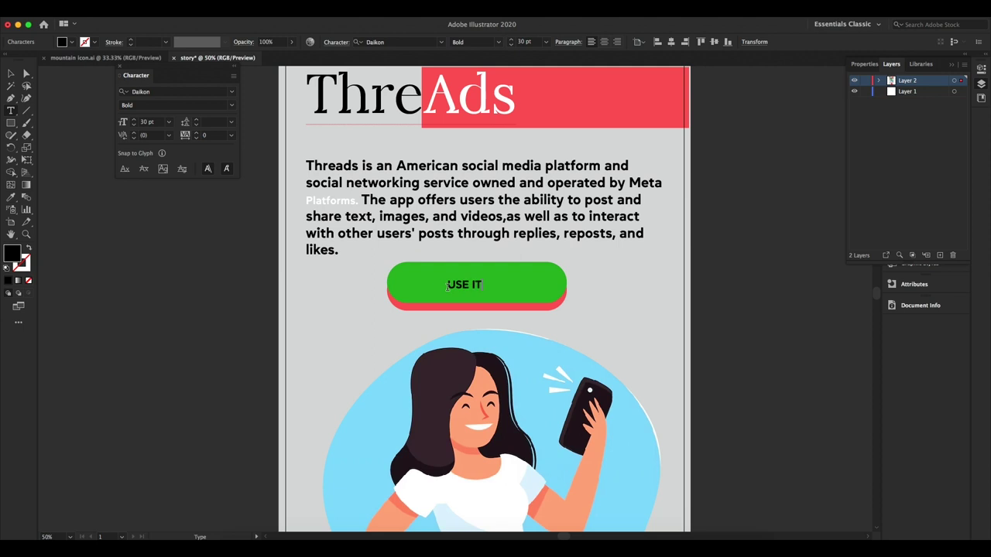
pyautogui.doubleClick(12, 253)
pyautogui.click(733, 163)
pyautogui.press('Escape')
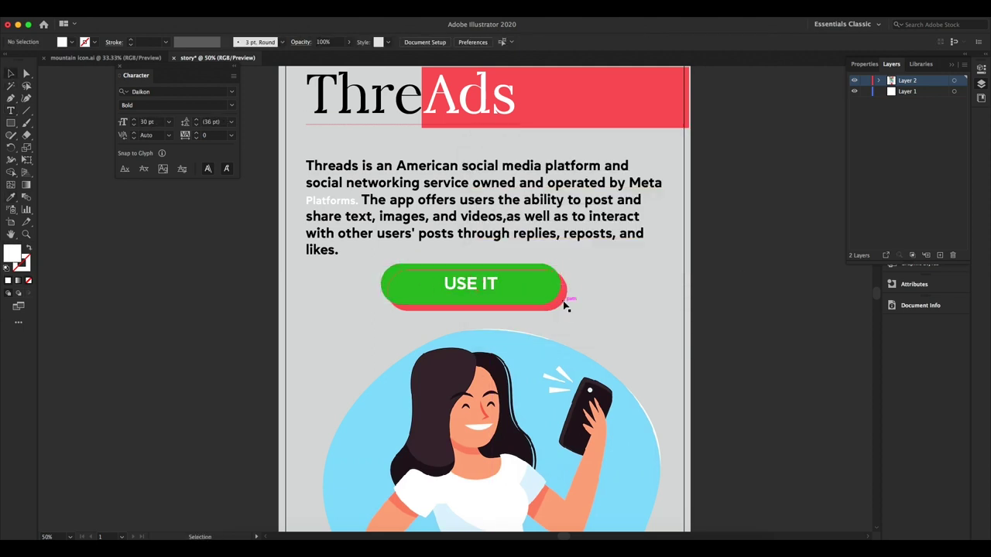
# Check the red shadow behind the button and select the USE IT button pieces.
pyautogui.click(564, 306)
pyautogui.hotkey('ctrl', '-')
pyautogui.hotkey('ctrl', '+')
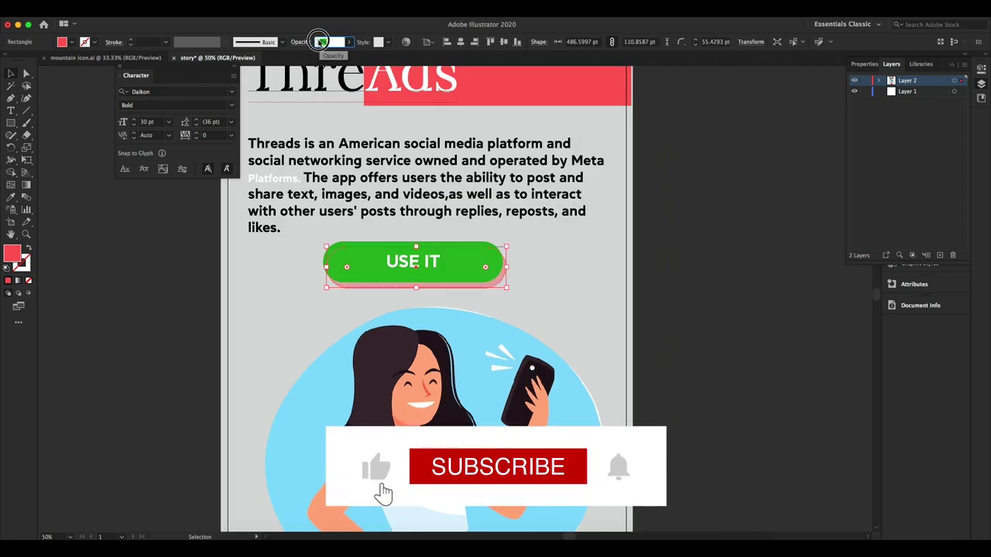
pyautogui.hotkey('ctrl', '-')
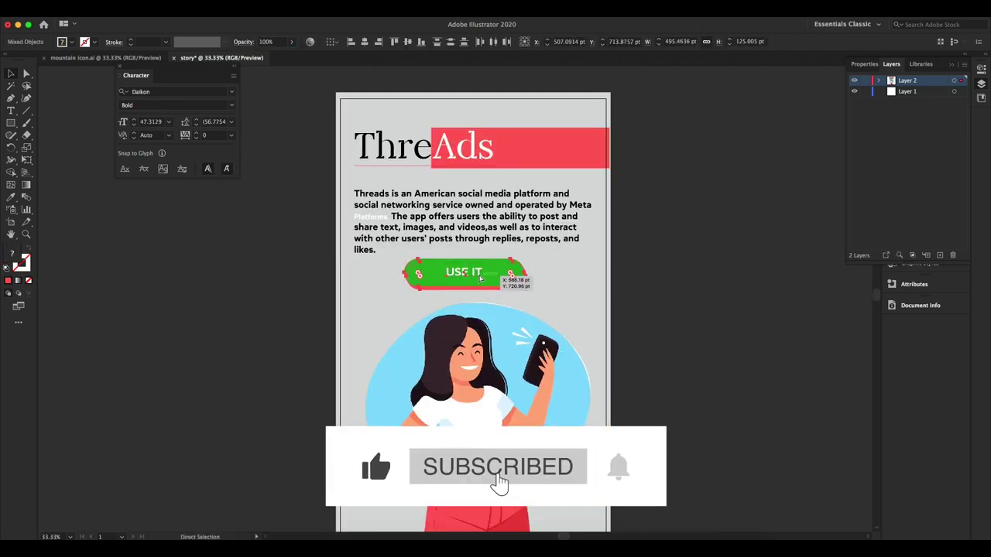
pyautogui.click(479, 277)
# Search the browser for a Threads LOGO image and copy it.
pyautogui.click(623, 502)
pyautogui.moveTo(691, 553)
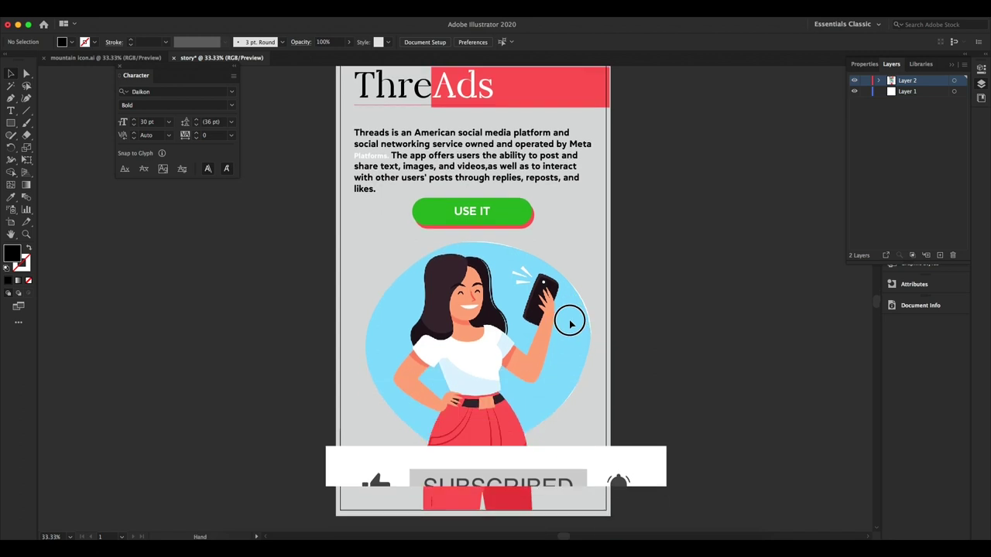
pyautogui.hotkey('ctrl', '-')
pyautogui.click(691, 532)
pyautogui.click(387, 79)
pyautogui.write('LOGO')
pyautogui.press('Return')
pyautogui.rightClick(560, 229)
pyautogui.click(591, 254)
# Paste the Threads logo beside the USE IT button and place a copy on the figure.
pyautogui.hotkey('ctrl', 'v')
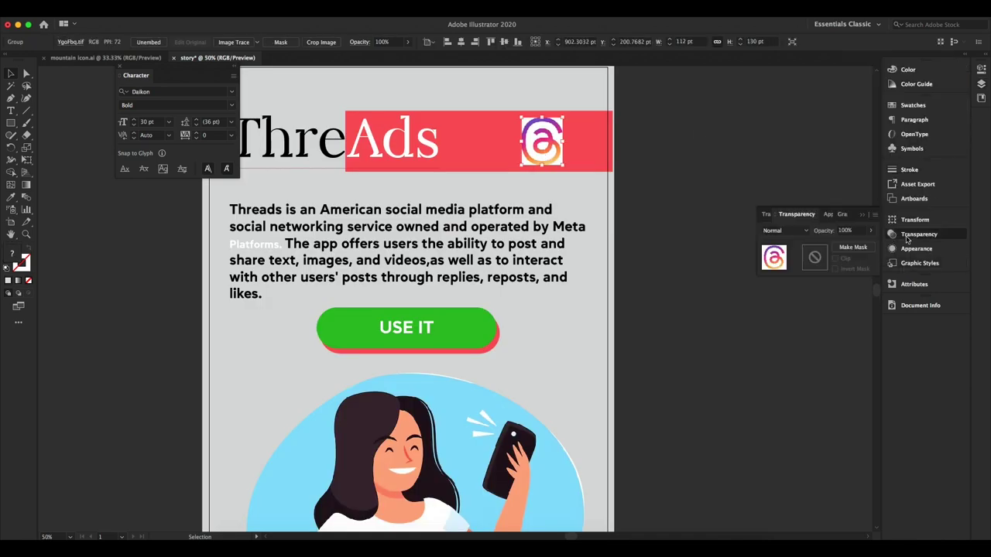
pyautogui.hotkey('ctrl', '-')
pyautogui.moveTo(542, 203)
pyautogui.mouseDown()
pyautogui.moveTo(468, 379)
pyautogui.moveTo(434, 298)
pyautogui.mouseUp()
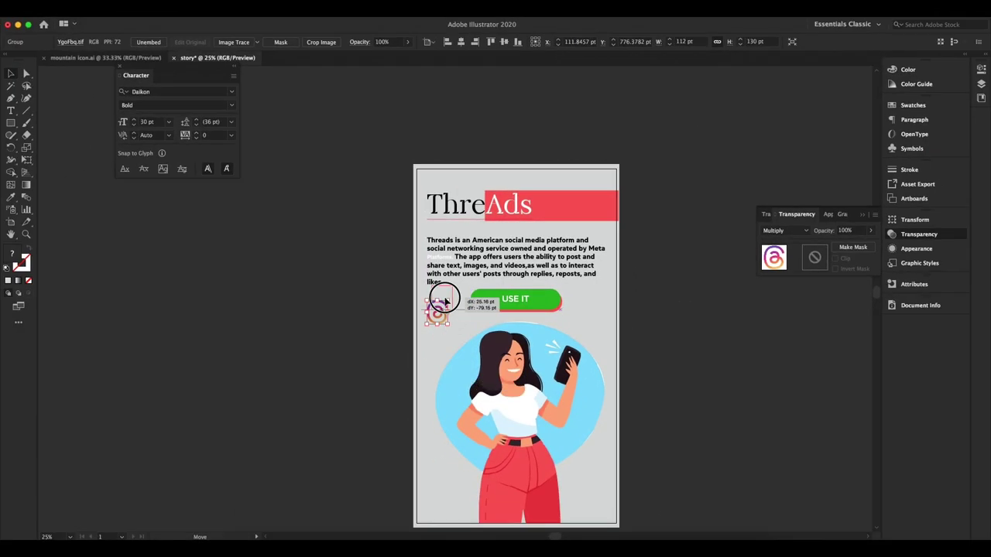
pyautogui.moveTo(418, 534)
pyautogui.mouseDown()
pyautogui.moveTo(672, 260)
pyautogui.moveTo(577, 411)
pyautogui.mouseUp()
# Fade the logo copy to 33% opacity and duplicate it rotated toward the lower left.
pyautogui.hotkey('ctrl', 'shift', 'a')
pyautogui.click(576, 411)
pyautogui.moveTo(870, 246); pyautogui.dragTo(846, 247)
pyautogui.moveTo(572, 348)
pyautogui.mouseDown()
pyautogui.moveTo(573, 359)
pyautogui.moveTo(659, 347)
pyautogui.moveTo(597, 268)
pyautogui.moveTo(387, 436)
pyautogui.moveTo(361, 471)
pyautogui.mouseUp()
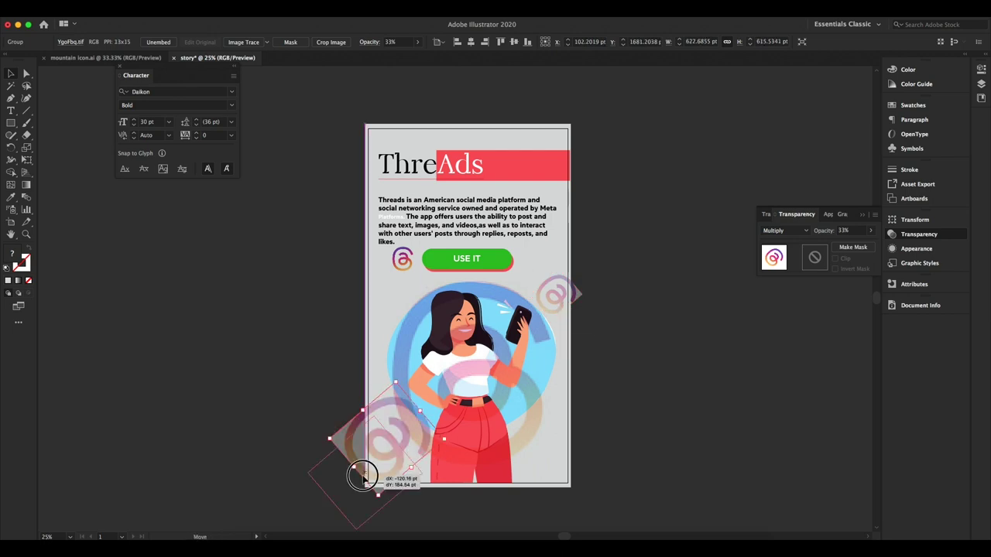
pyautogui.hotkey('ctrl', 'shift', 'a')
pyautogui.moveTo(640, 340); pyautogui.dragTo(654, 326)
# Export the poster as JPEG story-01.jpg to the Desktop.
pyautogui.click(89, 6)
pyautogui.click(233, 195)
pyautogui.click(496, 359)
pyautogui.click(465, 434)
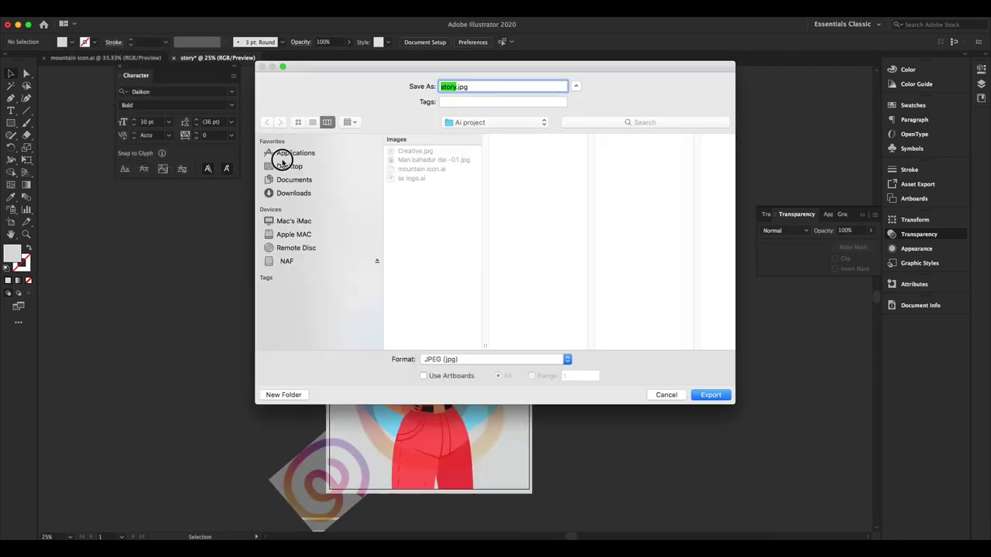
pyautogui.click(283, 165)
pyautogui.click(708, 395)
pyautogui.click(596, 416)
# Check story-01.jpg, then move a logo copy to the poster's lower right.
pyautogui.doubleClick(382, 374)
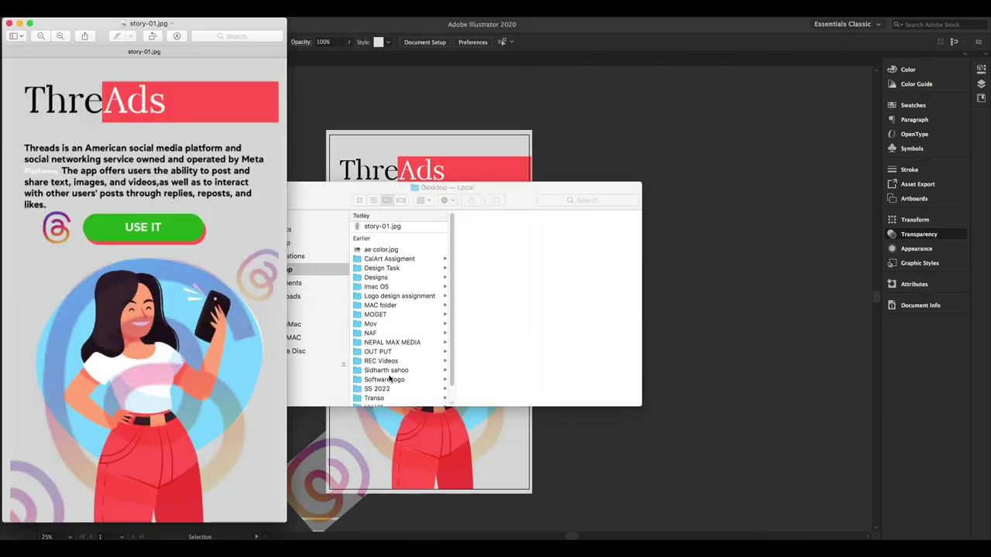
pyautogui.moveTo(147, 22); pyautogui.dragTo(441, 22)
pyautogui.moveTo(348, 202); pyautogui.dragTo(595, 275)
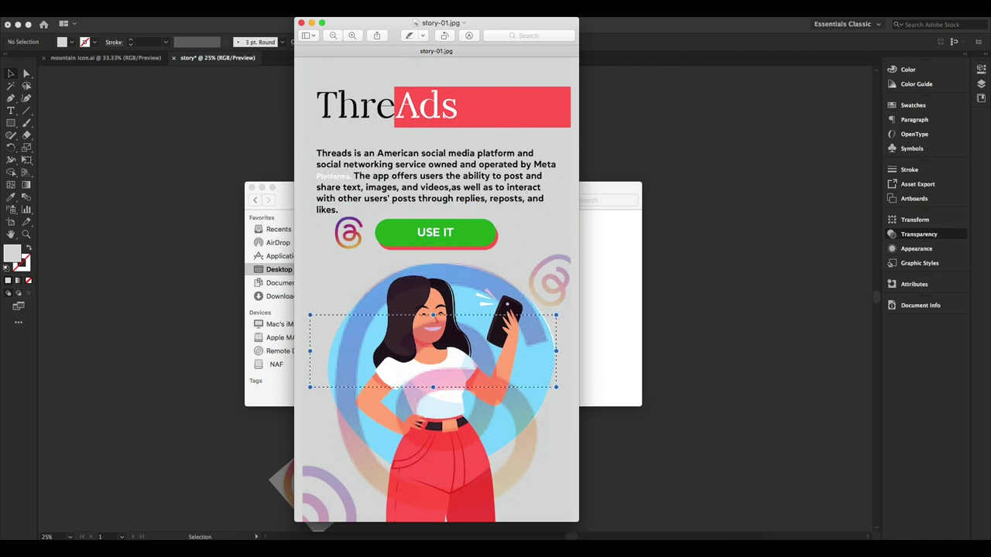
pyautogui.press('super+Tab')
pyautogui.moveTo(464, 363); pyautogui.dragTo(525, 471)
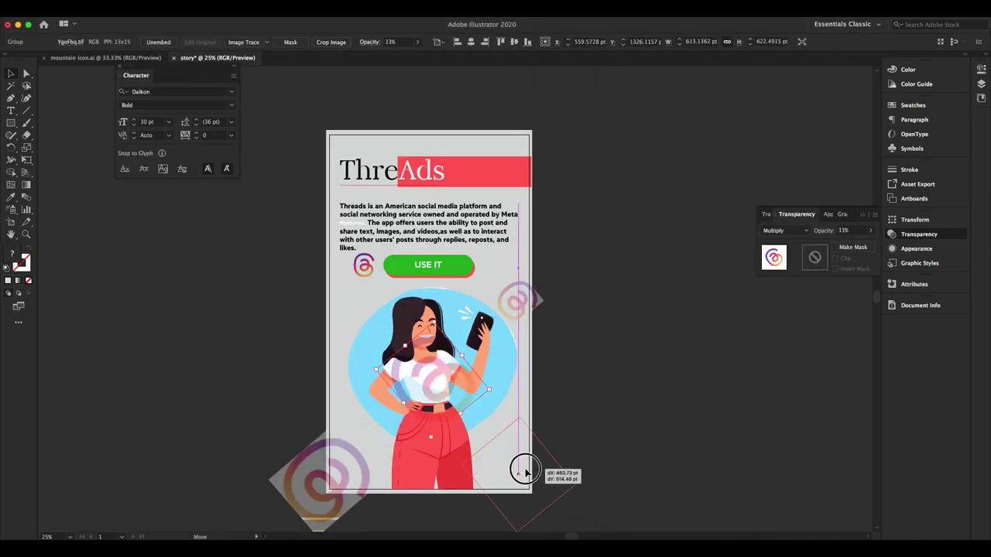
# Warp logo copies with Arc and Fish, moving one onto the shoulder and enlarging one near the phone.
pyautogui.click(214, 9)
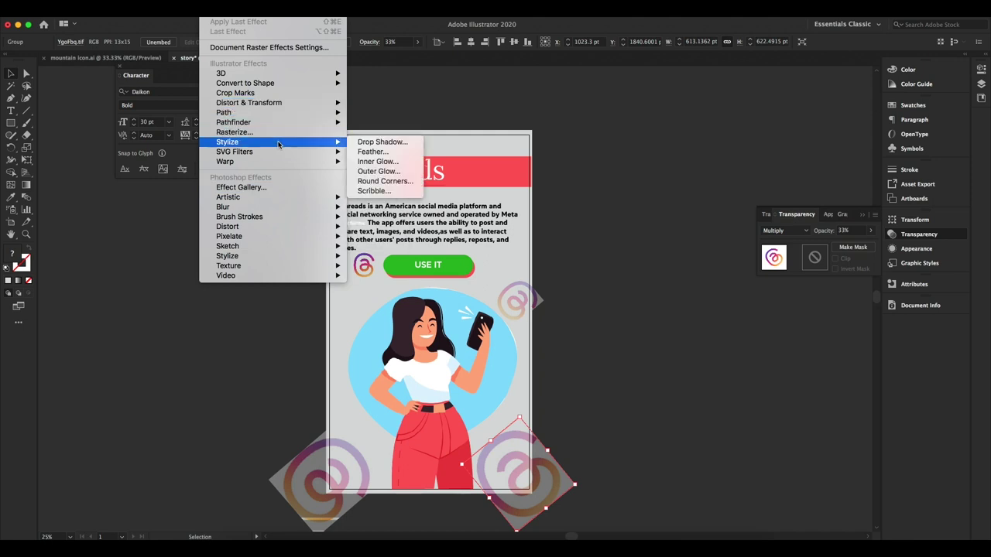
pyautogui.moveTo(224, 161)
pyautogui.click(368, 162)
pyautogui.press('Return')
pyautogui.click(341, 475)
pyautogui.press('super+alt+shift+e')
pyautogui.press('Return')
pyautogui.moveTo(307, 461)
pyautogui.mouseDown()
pyautogui.moveTo(320, 361)
pyautogui.moveTo(379, 358)
pyautogui.mouseUp()
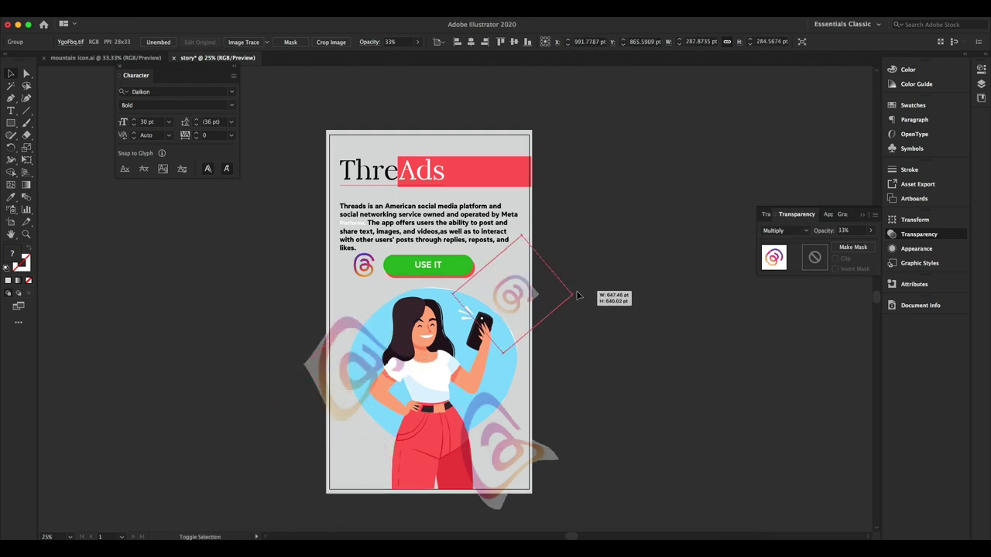
pyautogui.moveTo(576, 294); pyautogui.dragTo(600, 275)
pyautogui.click(585, 370)
# Re-export the poster as JPEG story 1-01.jpg and open it to check.
pyautogui.click(75, 8)
pyautogui.click(240, 199)
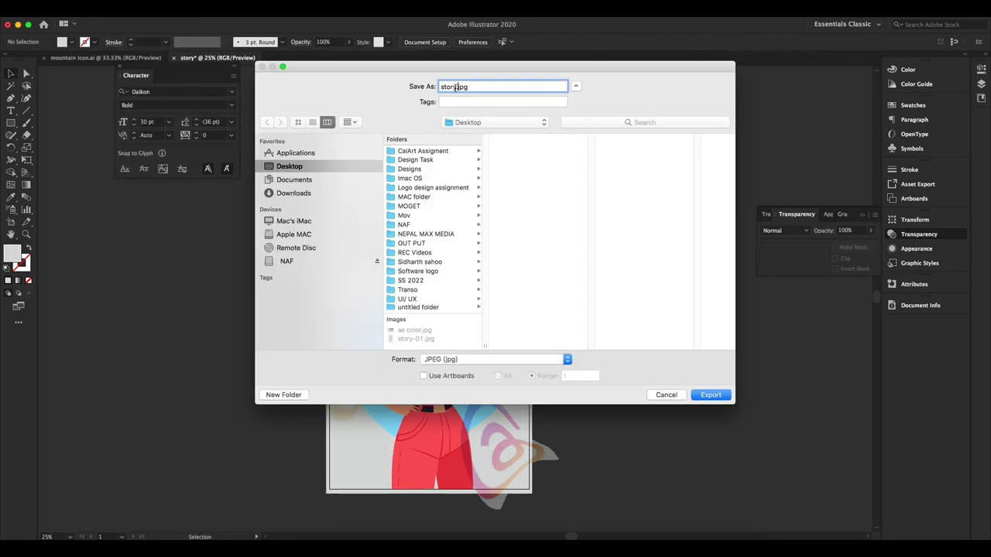
pyautogui.click(424, 377)
pyautogui.press('Return')
pyautogui.click(593, 413)
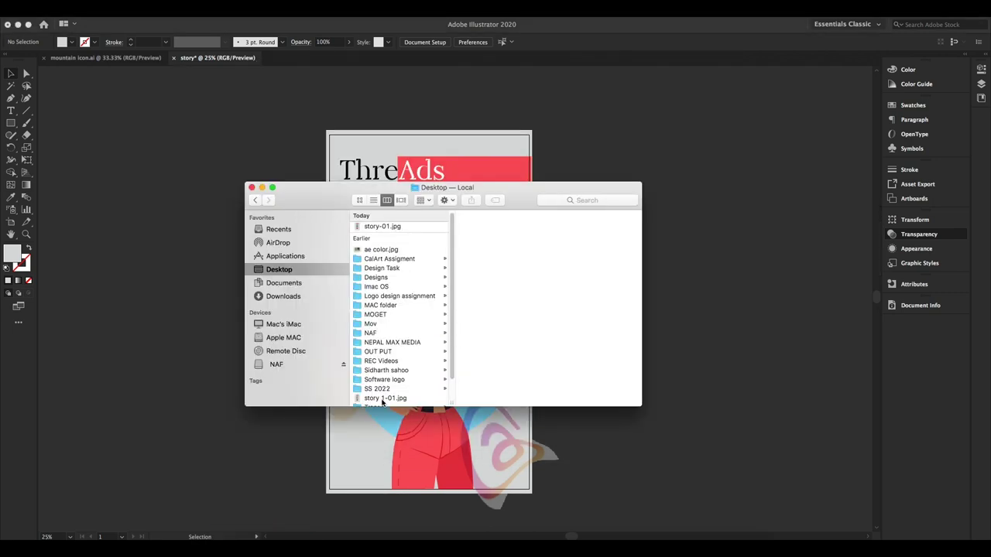
pyautogui.doubleClick(384, 402)
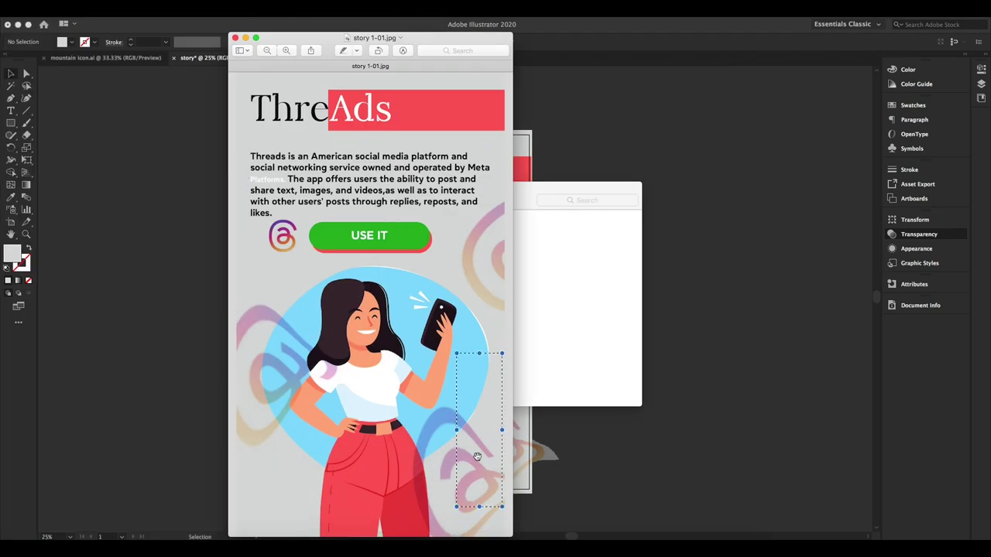